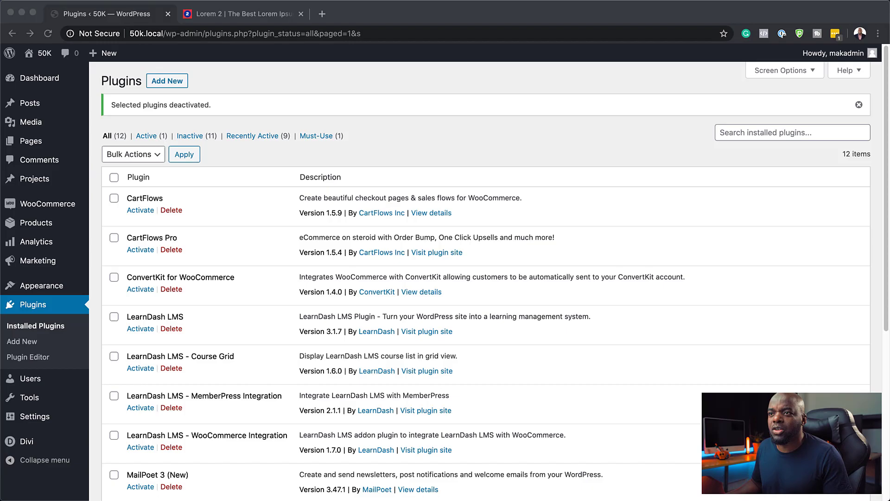
Create a new page titled 'Test' and edit it in the default block editor instead of Divi
{"action": "left_click", "coordinate": [30, 141]}
{"action": "mouse_move", "coordinate": [41, 143]}
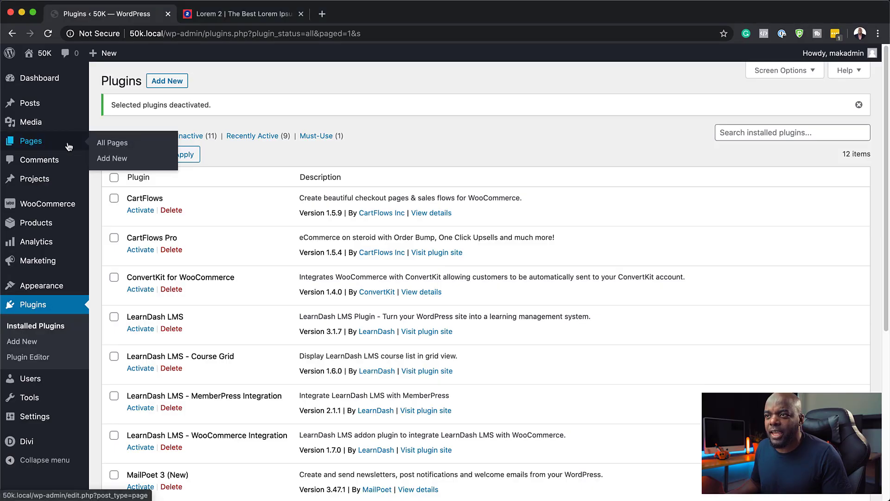
{"action": "left_click", "coordinate": [119, 158]}
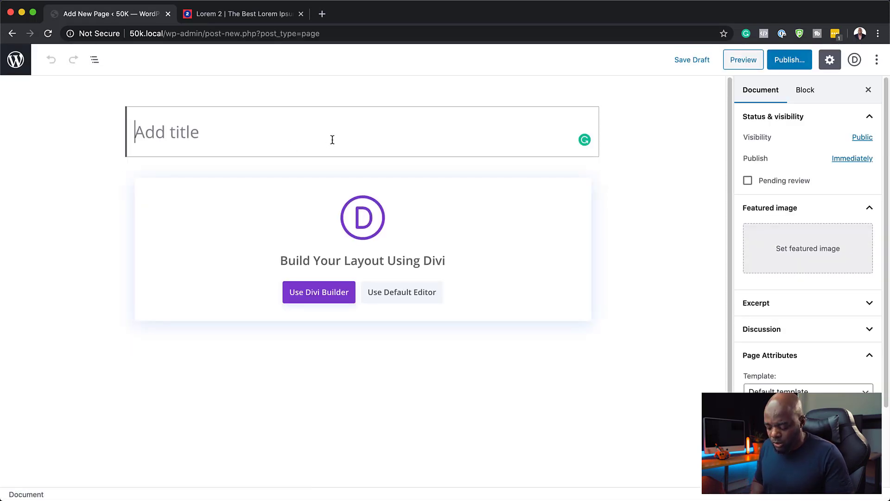
{"action": "type", "text": "Test"}
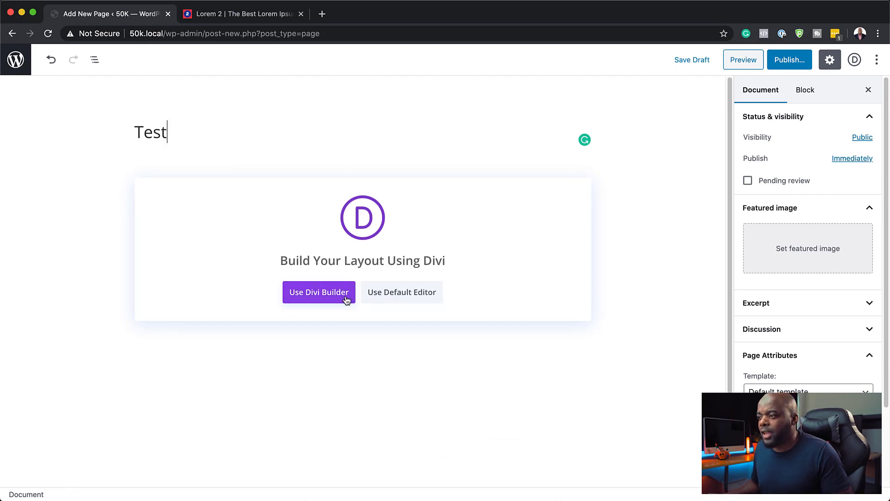
{"action": "left_click", "coordinate": [423, 296]}
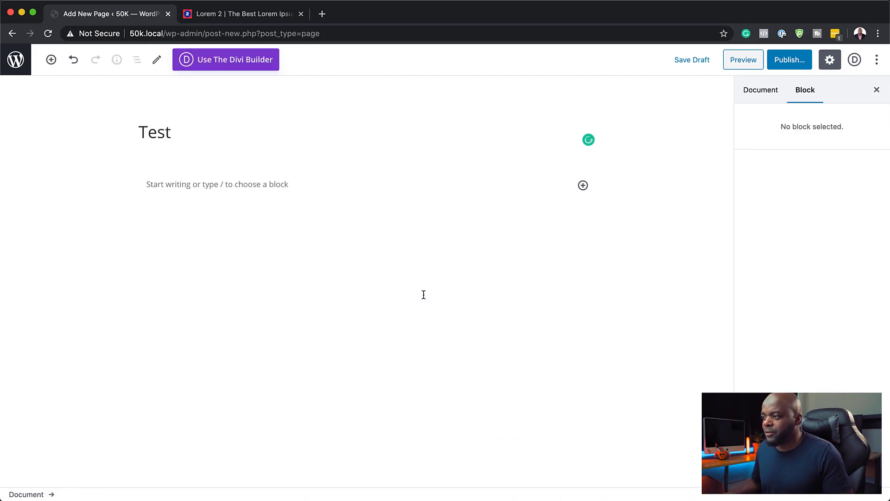
{"action": "left_click", "coordinate": [582, 186]}
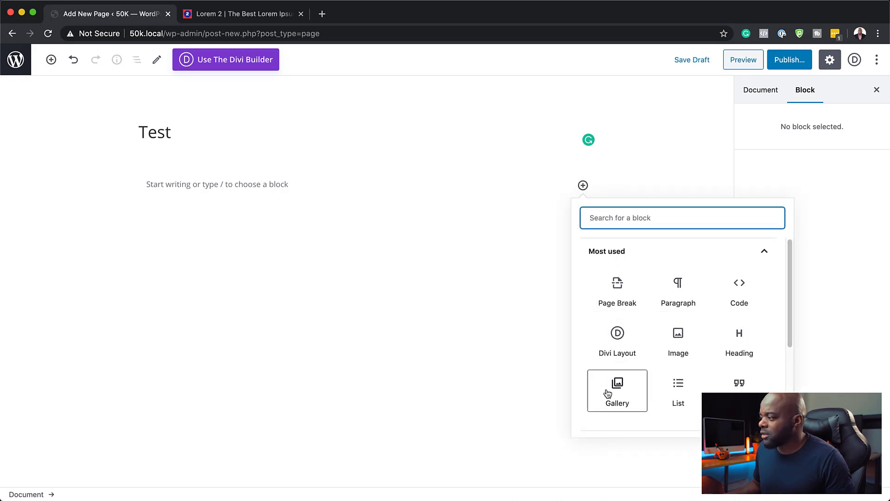
{"action": "scroll", "coordinate": [672, 370], "scroll_direction": "down", "scroll_amount": 3}
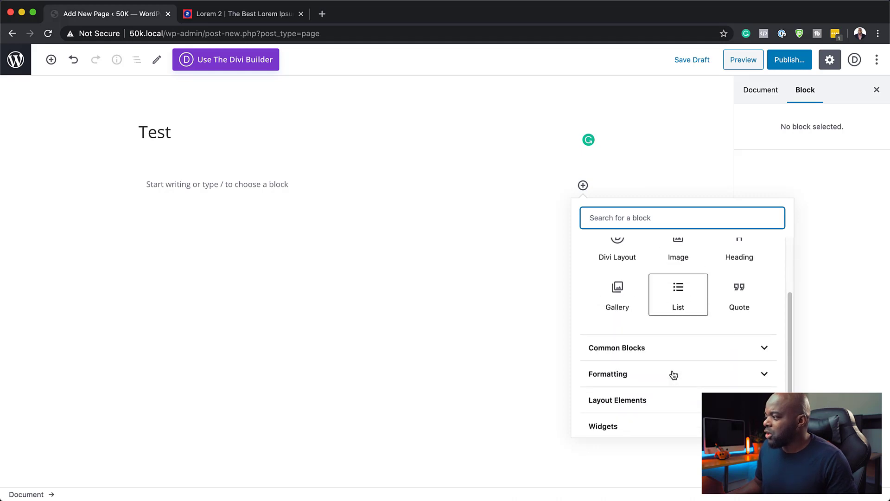
{"action": "scroll", "coordinate": [671, 361], "scroll_direction": "up", "scroll_amount": 3}
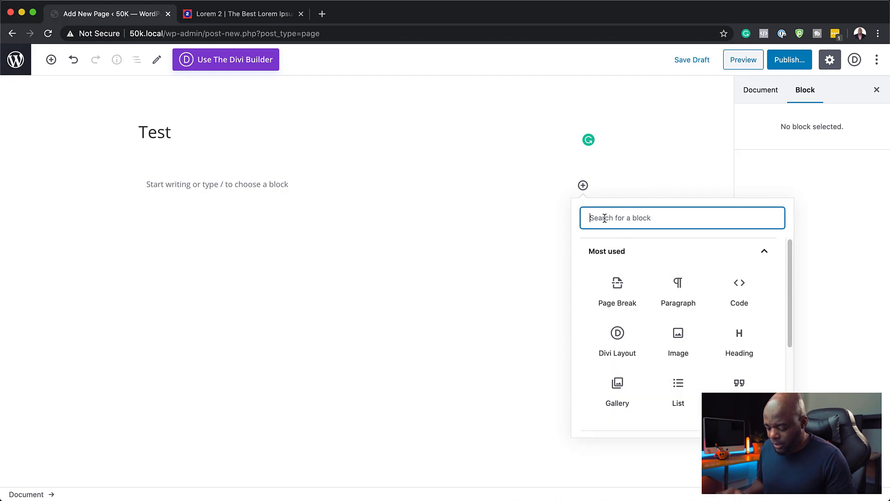
{"action": "type", "text": "but"}
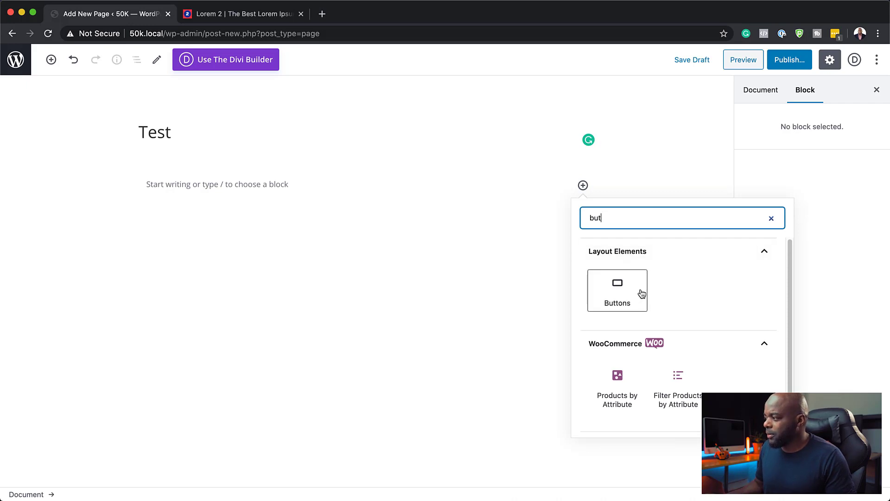
{"action": "key", "text": "BackSpace"}
{"action": "key", "text": "BackSpace"}
{"action": "key", "text": "BackSpace"}
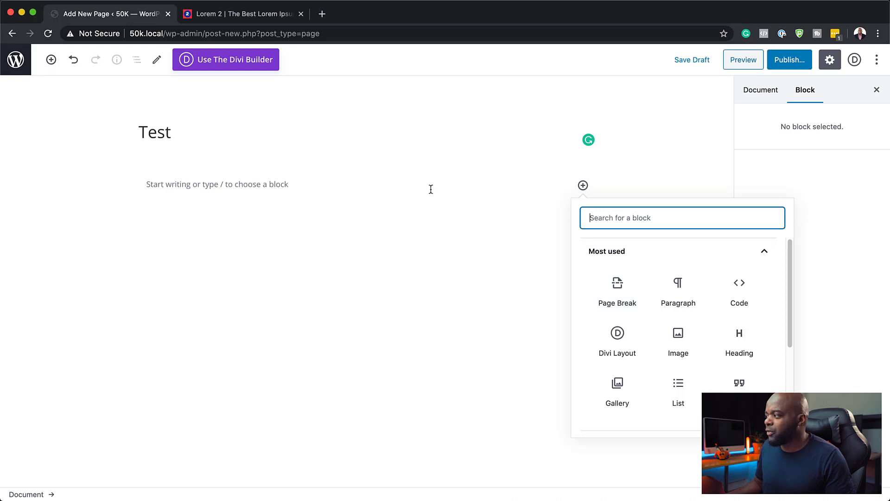
Insert a heading block reading 'This is my heading'
{"action": "left_click", "coordinate": [51, 60]}
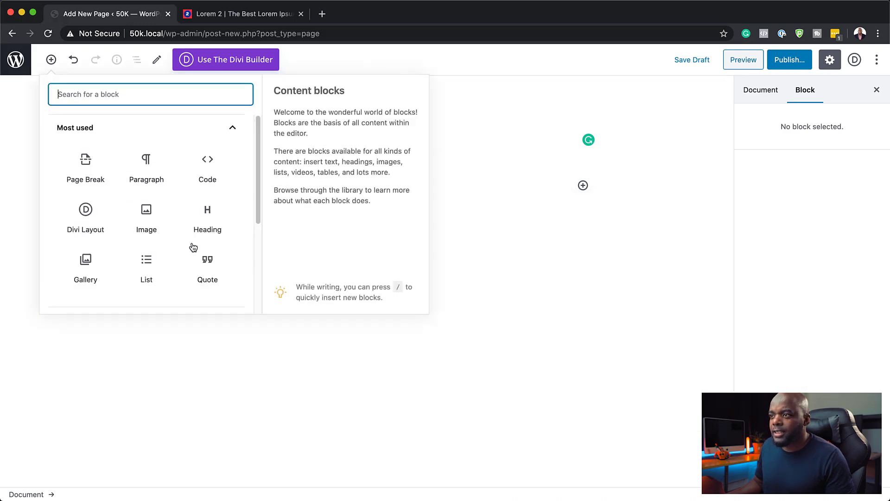
{"action": "left_click", "coordinate": [214, 216]}
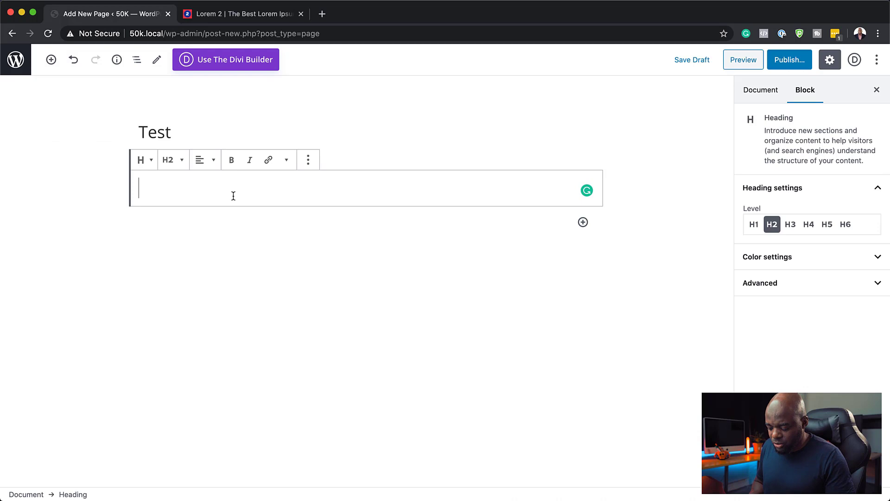
{"action": "type", "text": "This i"}
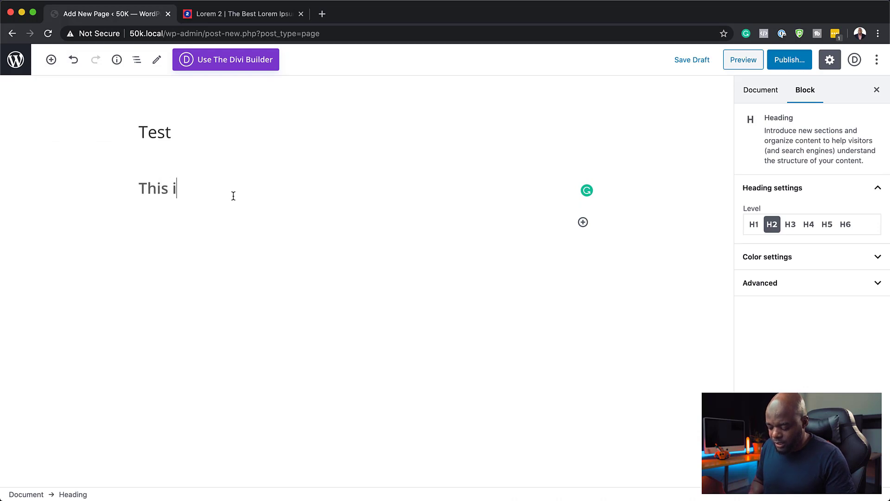
{"action": "type", "text": "s my h"}
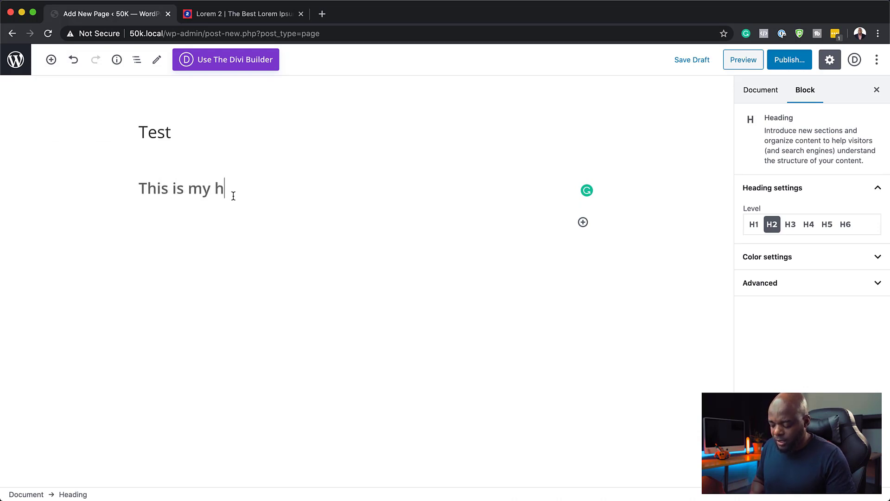
{"action": "type", "text": "eading"}
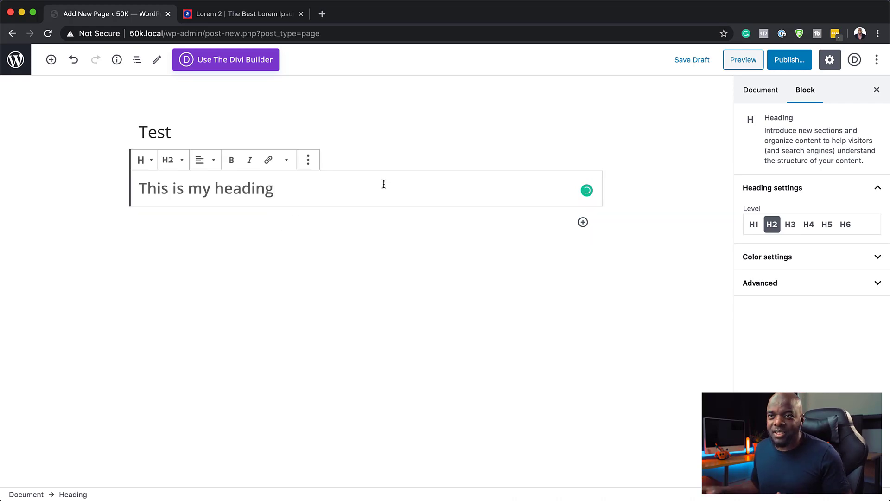
Make the heading an H2 with very dark gray text color
{"action": "left_click", "coordinate": [92, 198]}
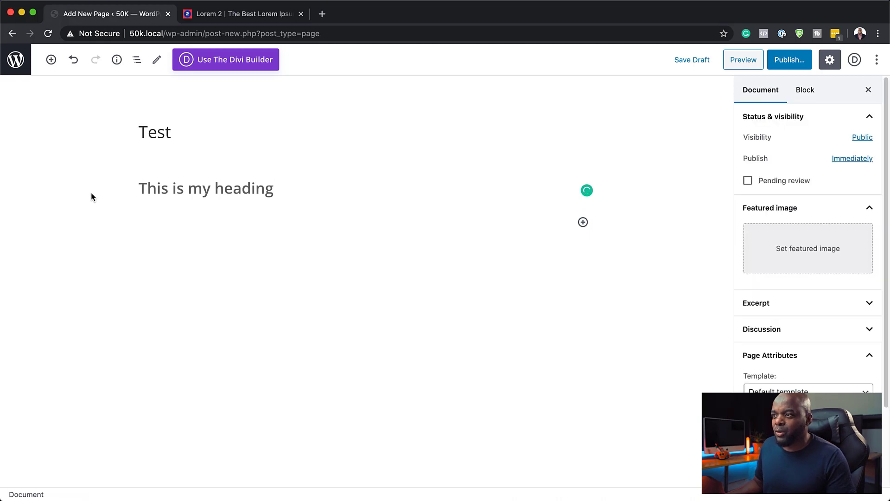
{"action": "left_click", "coordinate": [311, 187]}
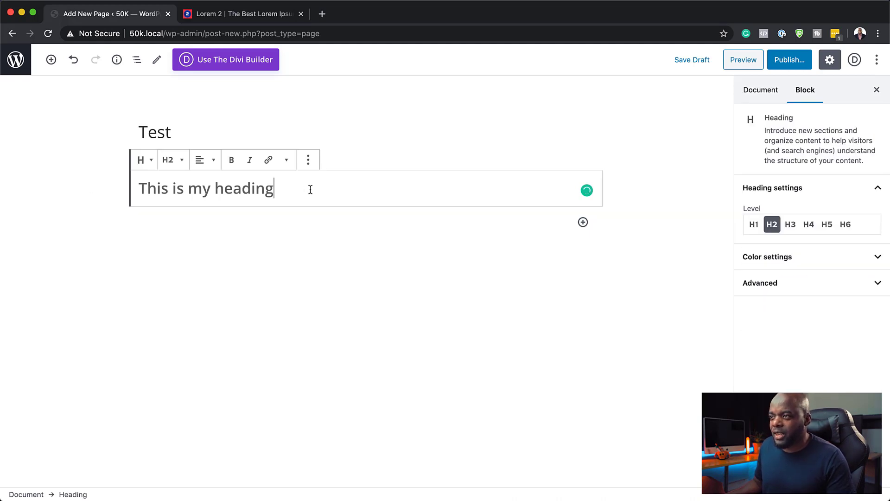
{"action": "left_click", "coordinate": [182, 160]}
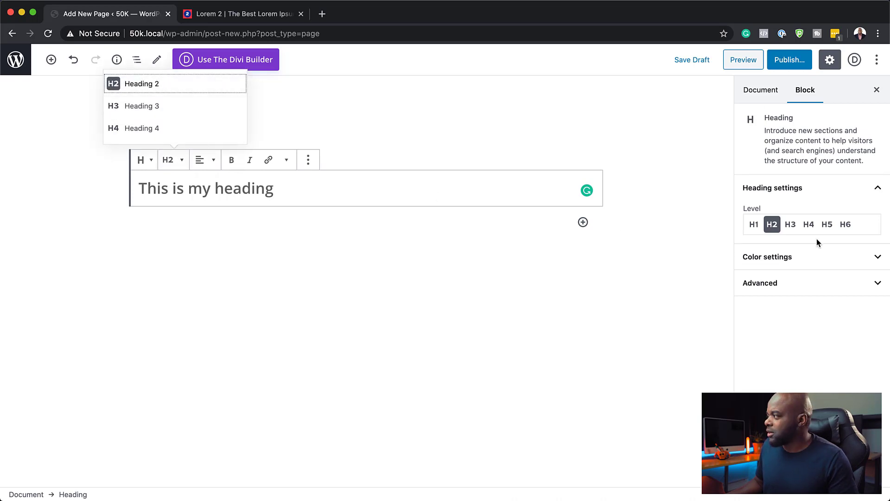
{"action": "left_click", "coordinate": [774, 258]}
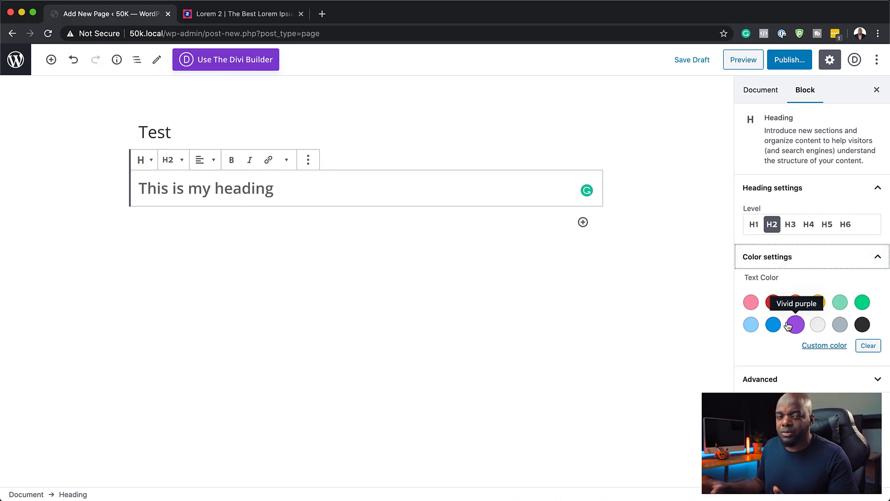
{"action": "left_click", "coordinate": [862, 325]}
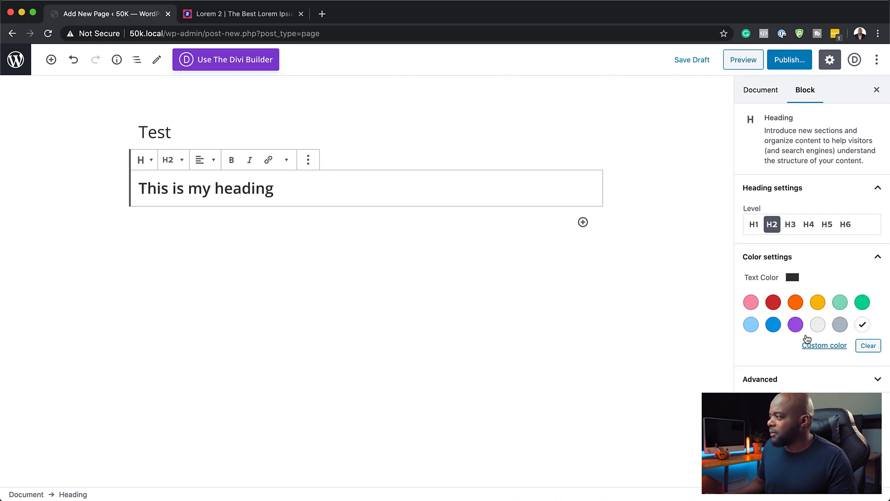
{"action": "left_click", "coordinate": [818, 346]}
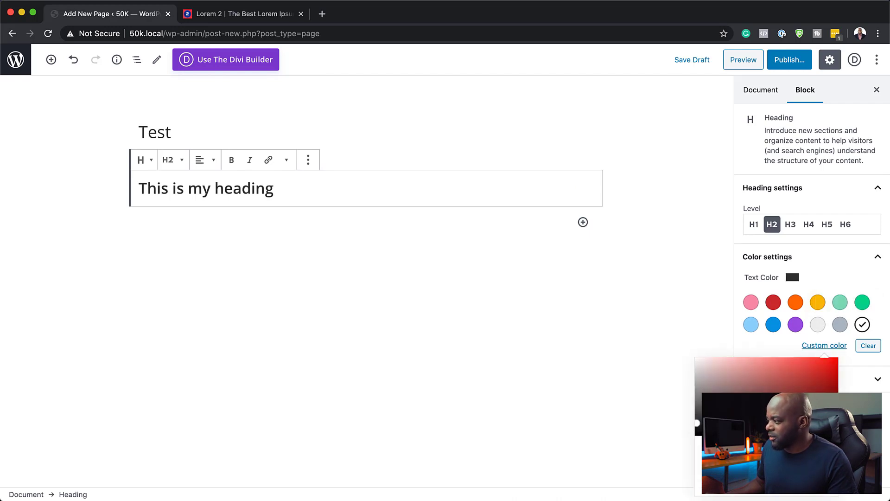
Below the heading, add a paragraph and a two-thirds / one-third Columns block
{"action": "left_click", "coordinate": [642, 284]}
{"action": "left_click", "coordinate": [388, 233]}
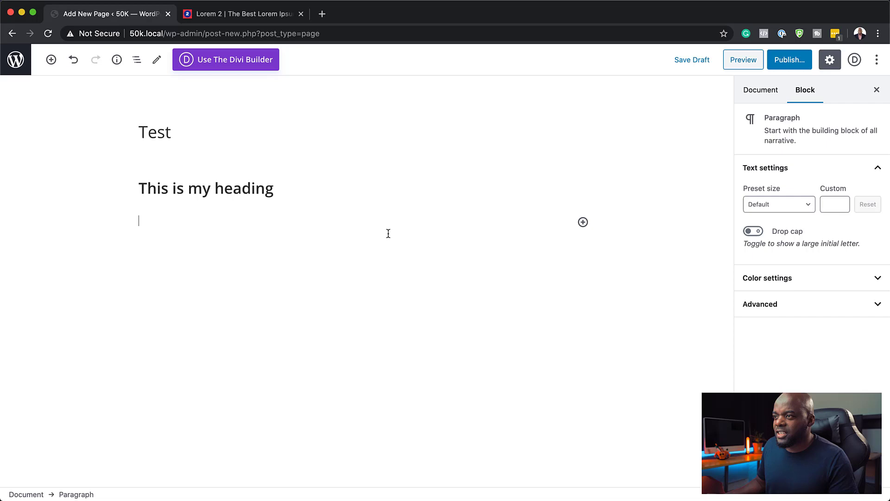
{"action": "left_click", "coordinate": [582, 222]}
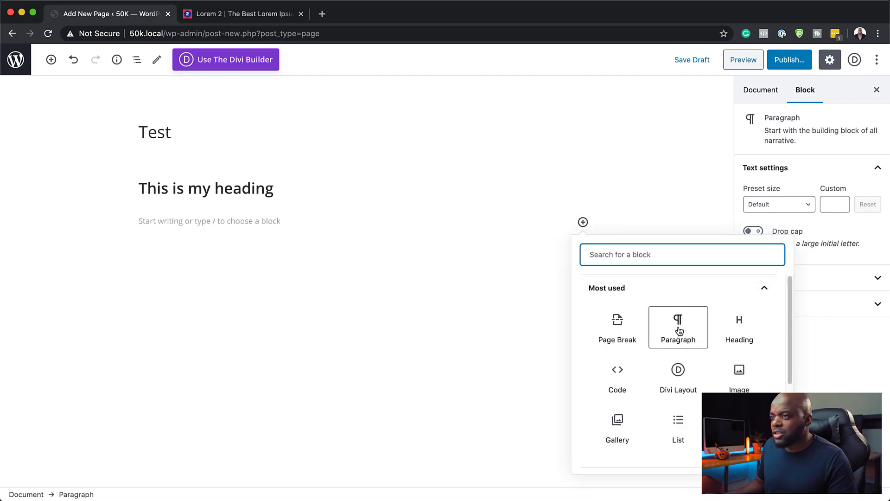
{"action": "scroll", "coordinate": [663, 380], "scroll_direction": "down", "scroll_amount": 5}
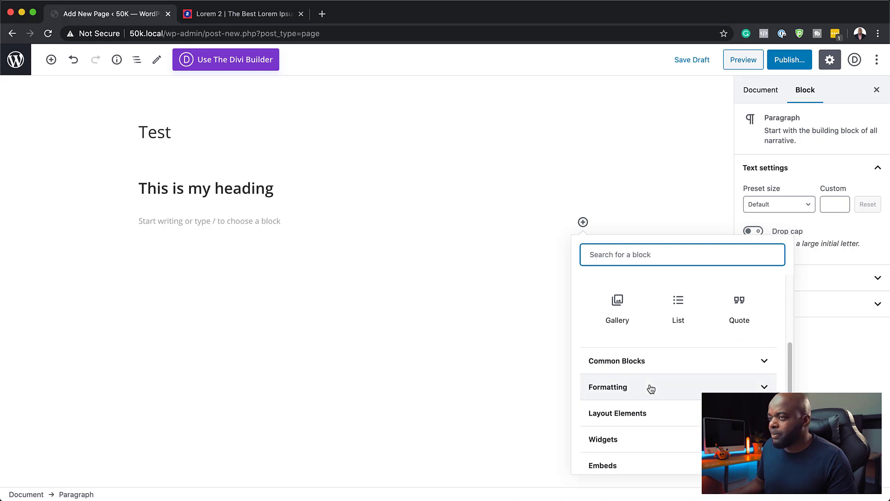
{"action": "scroll", "coordinate": [651, 389], "scroll_direction": "down", "scroll_amount": 2}
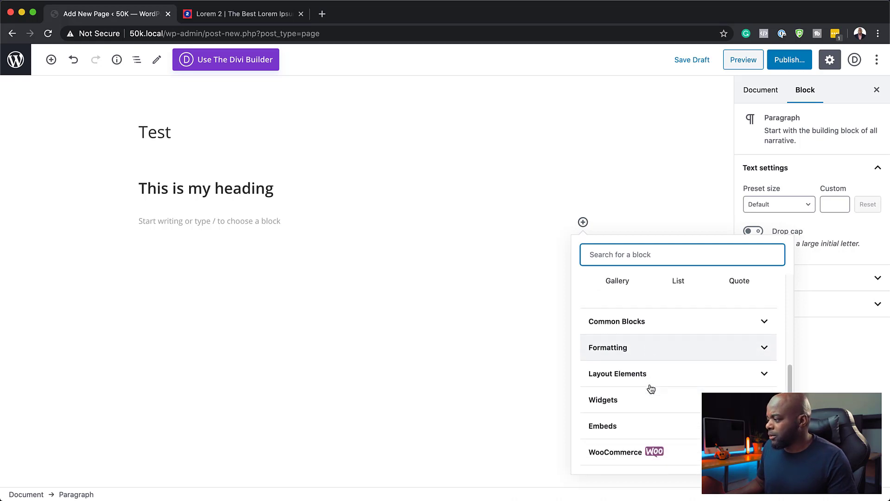
{"action": "left_click", "coordinate": [642, 374]}
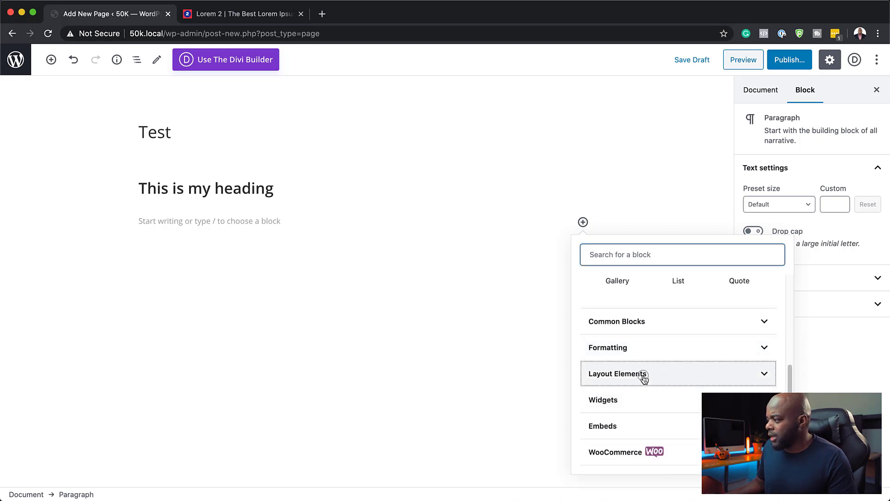
{"action": "scroll", "coordinate": [678, 417], "scroll_direction": "down", "scroll_amount": 3}
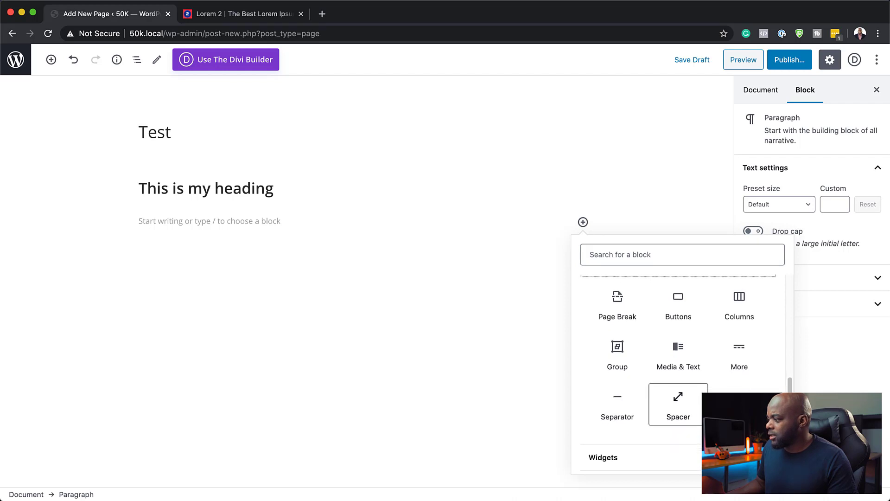
{"action": "scroll", "coordinate": [678, 352], "scroll_direction": "up", "scroll_amount": 3}
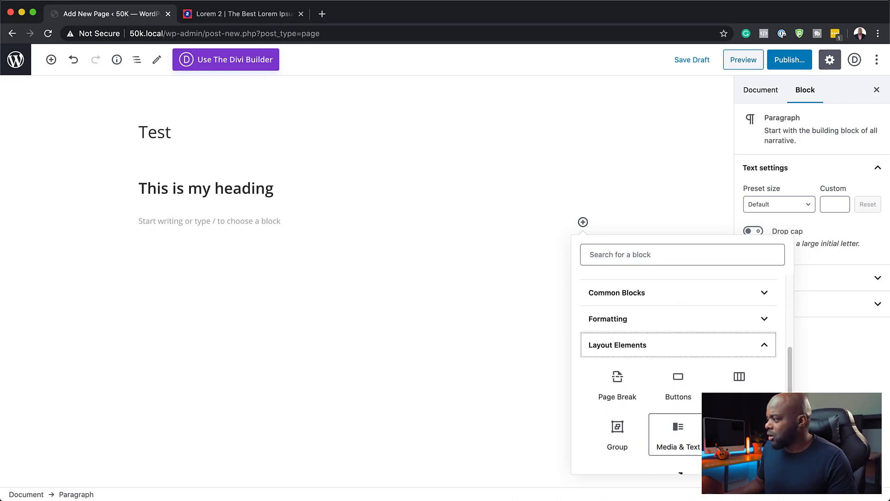
{"action": "left_click", "coordinate": [737, 385]}
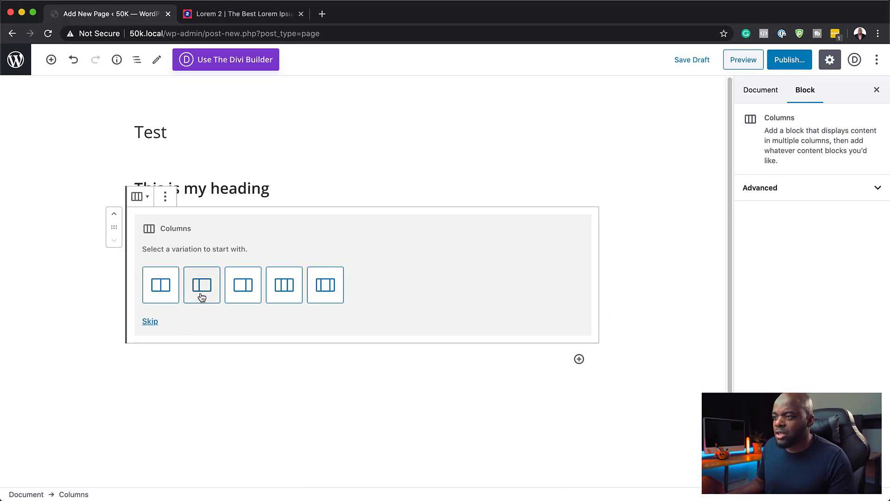
{"action": "left_click", "coordinate": [245, 287]}
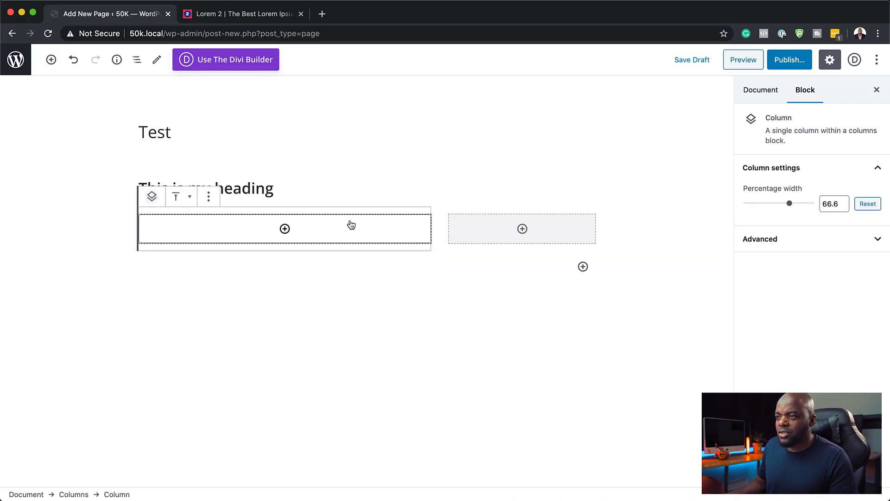
{"action": "left_click", "coordinate": [522, 229]}
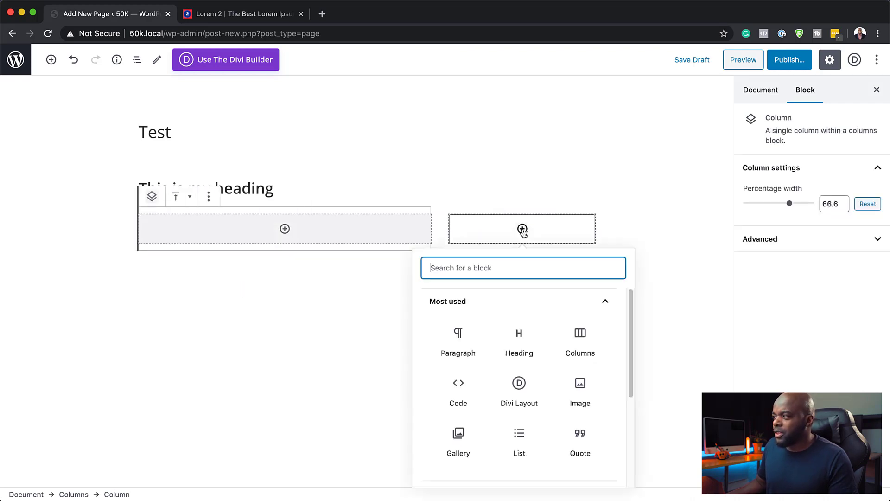
Paste the first Lorem ipsum paragraph from Lorem 2 into the right column
{"action": "left_click", "coordinate": [451, 348]}
{"action": "left_click", "coordinate": [256, 19]}
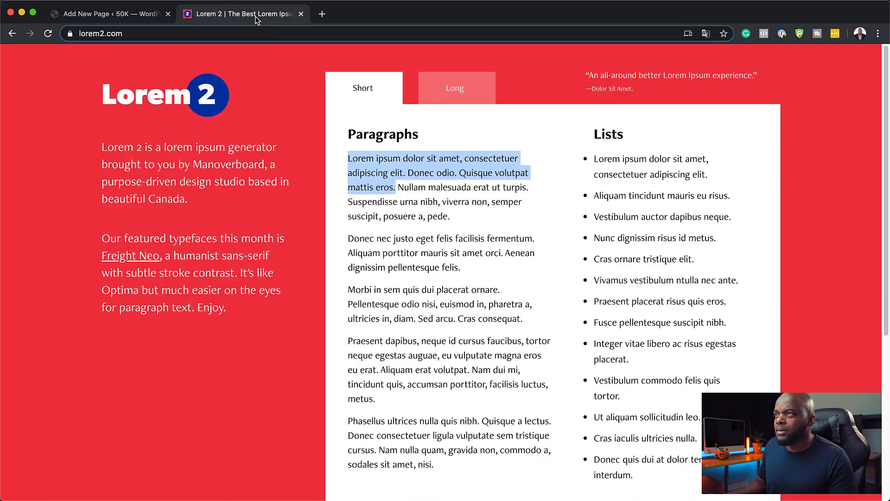
{"action": "left_click_drag", "start_coordinate": [467, 216], "coordinate": [349, 163]}
{"action": "key", "text": "super+c"}
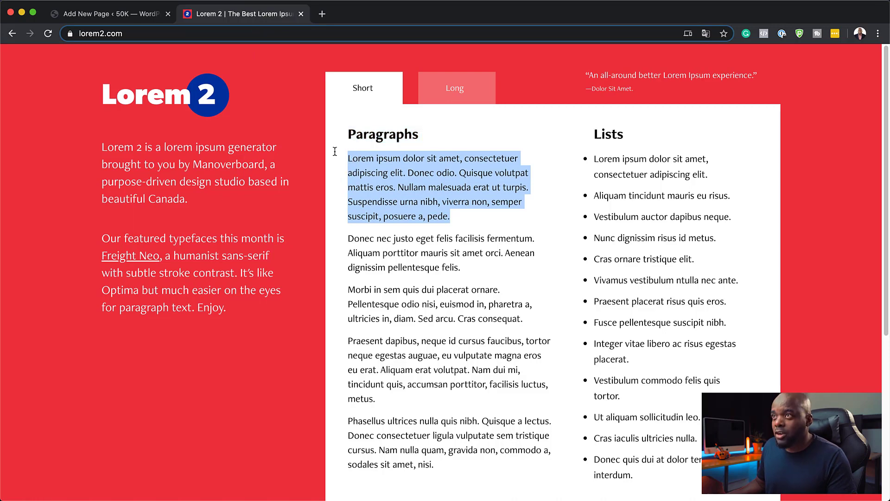
{"action": "left_click", "coordinate": [162, 21]}
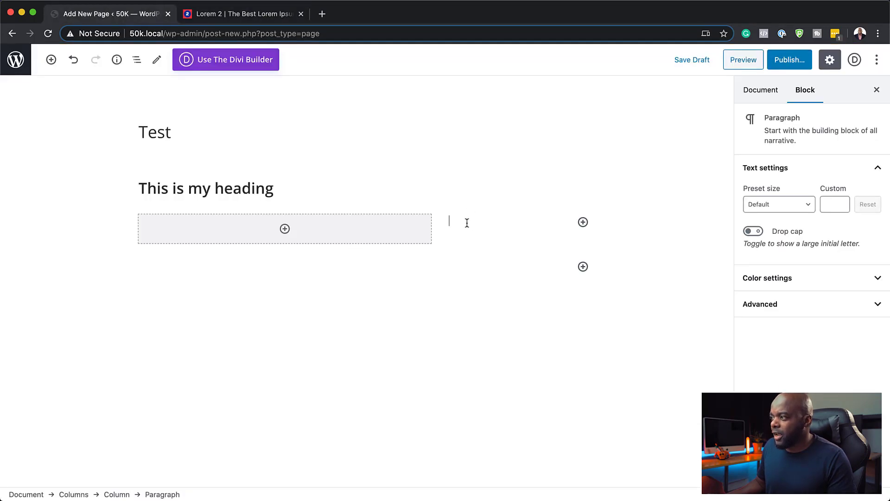
{"action": "key", "text": "super+v"}
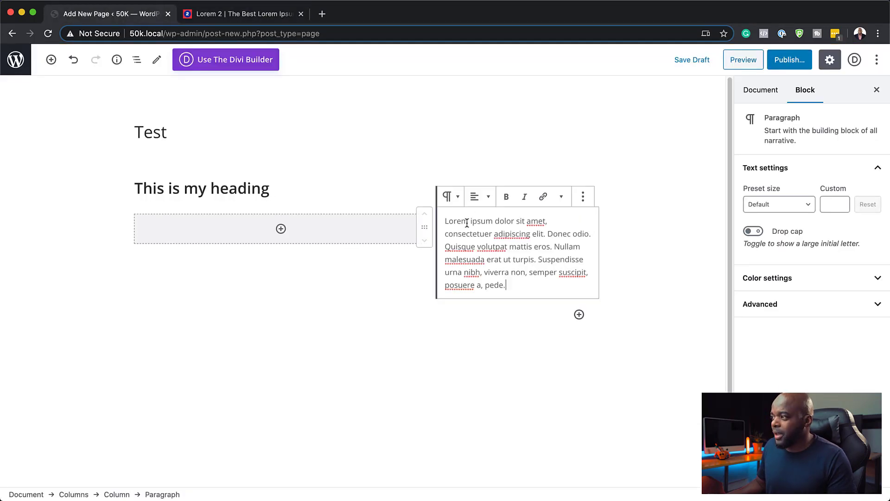
Put the media library photo of hands knitting brown yarn in the left column
{"action": "left_click", "coordinate": [281, 229]}
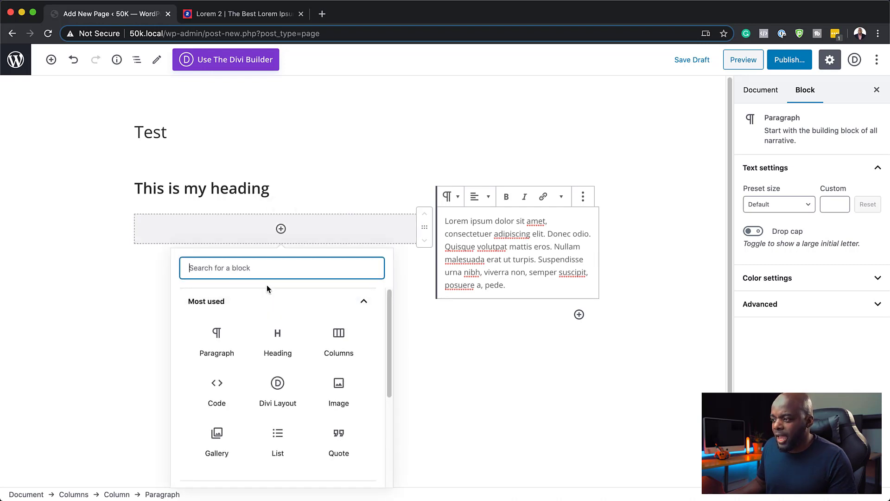
{"action": "left_click", "coordinate": [339, 390]}
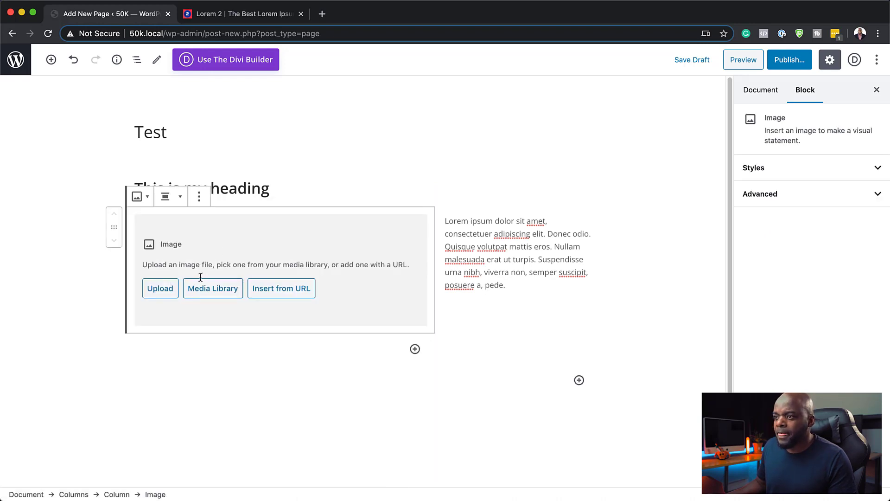
{"action": "left_click", "coordinate": [228, 294]}
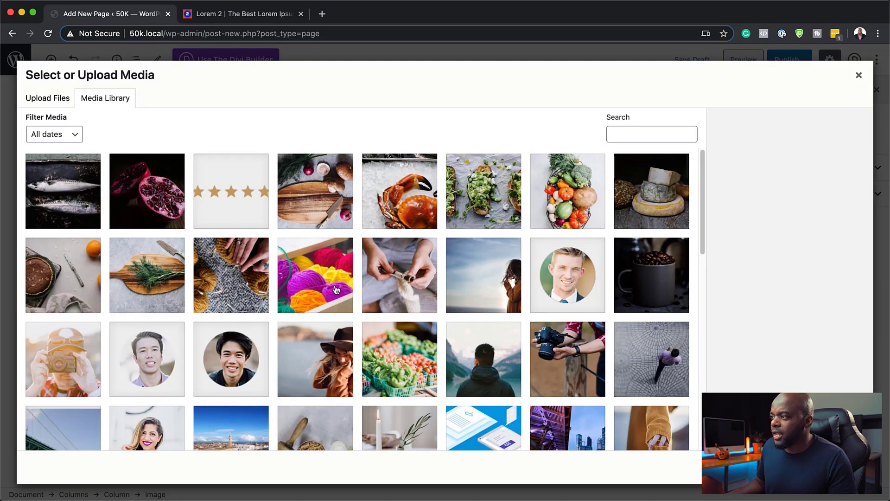
{"action": "left_click", "coordinate": [231, 290]}
{"action": "left_click", "coordinate": [842, 467]}
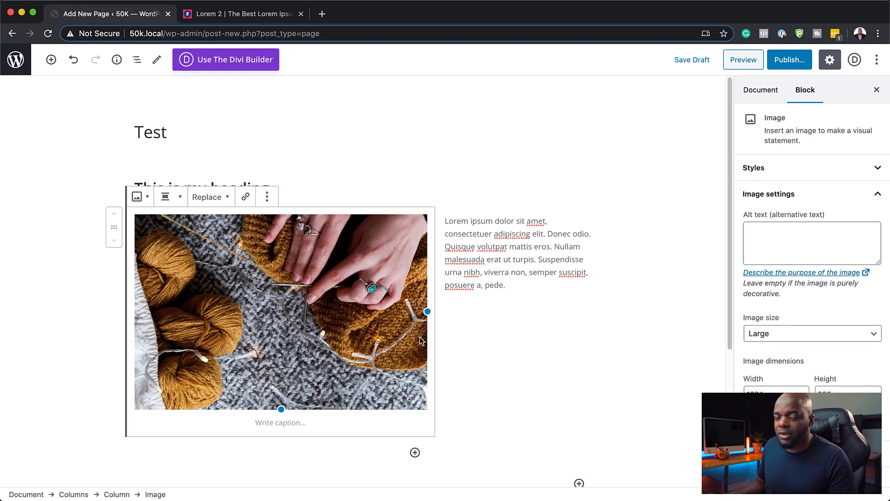
{"action": "left_click", "coordinate": [498, 322]}
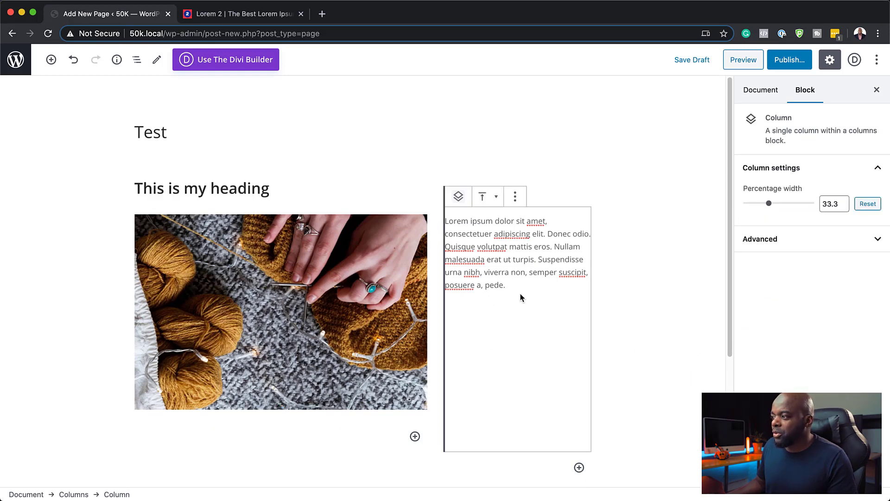
Add an H2 heading 'My Other Heading' above the lorem ipsum in the right column
{"action": "left_click", "coordinate": [579, 467]}
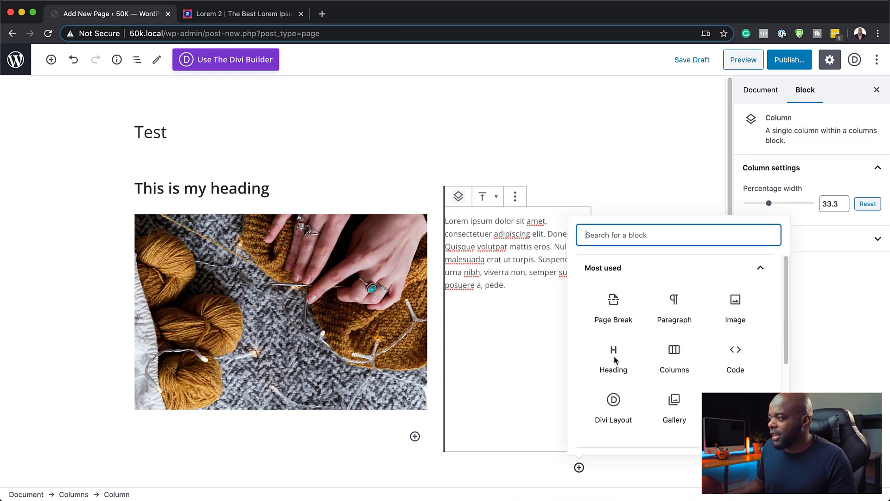
{"action": "left_click", "coordinate": [616, 358]}
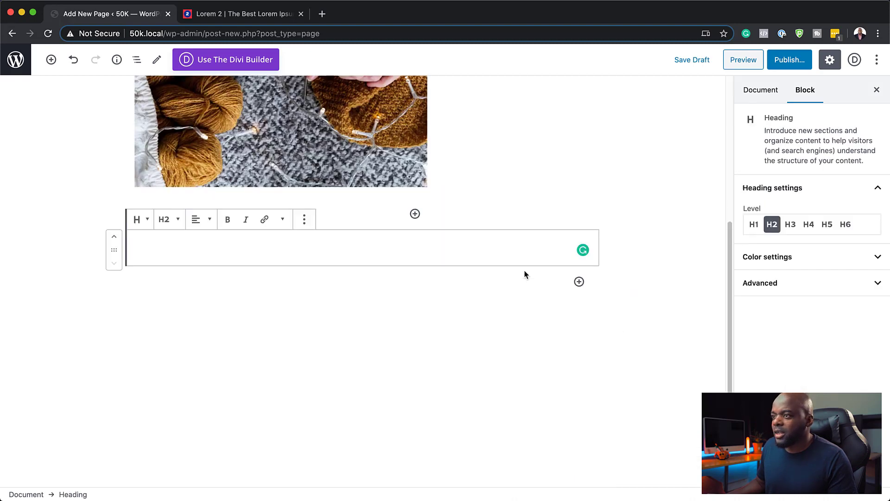
{"action": "scroll", "coordinate": [418, 313], "scroll_direction": "up", "scroll_amount": 5}
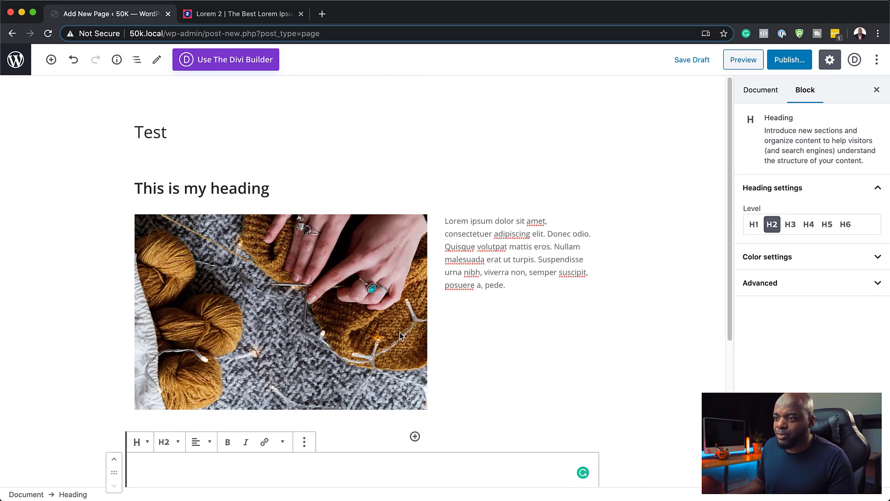
{"action": "left_click_drag", "start_coordinate": [114, 473], "coordinate": [479, 229]}
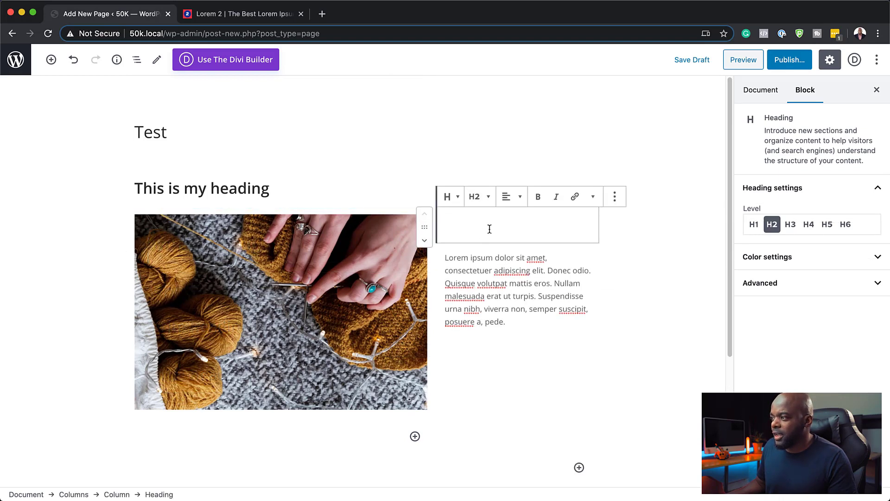
{"action": "type", "text": "My"}
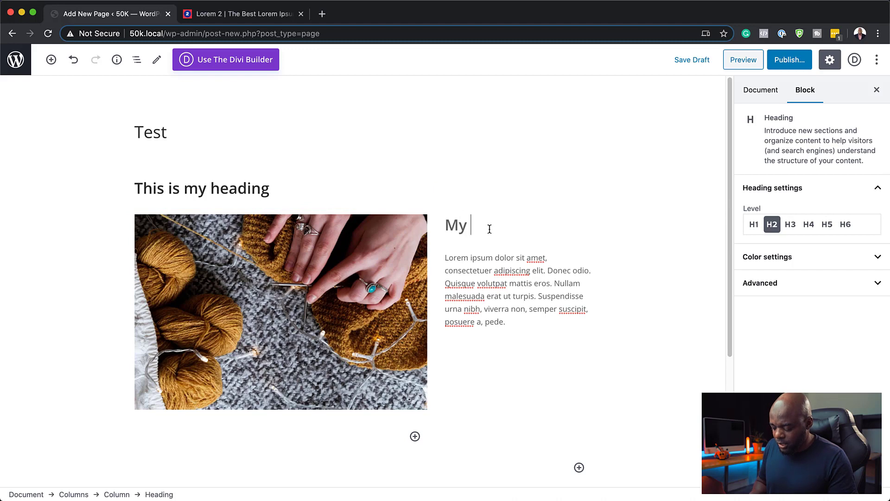
{"action": "type", "text": " Other Heading"}
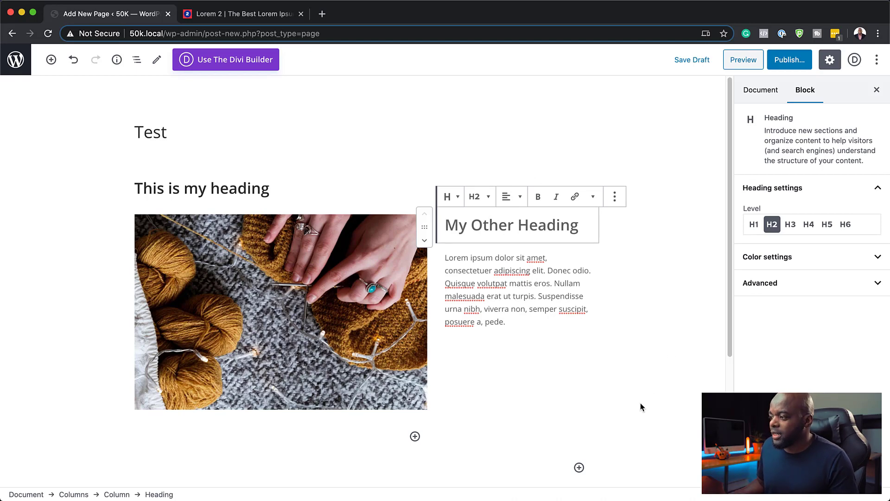
{"action": "scroll", "coordinate": [641, 407], "scroll_direction": "down", "scroll_amount": 2}
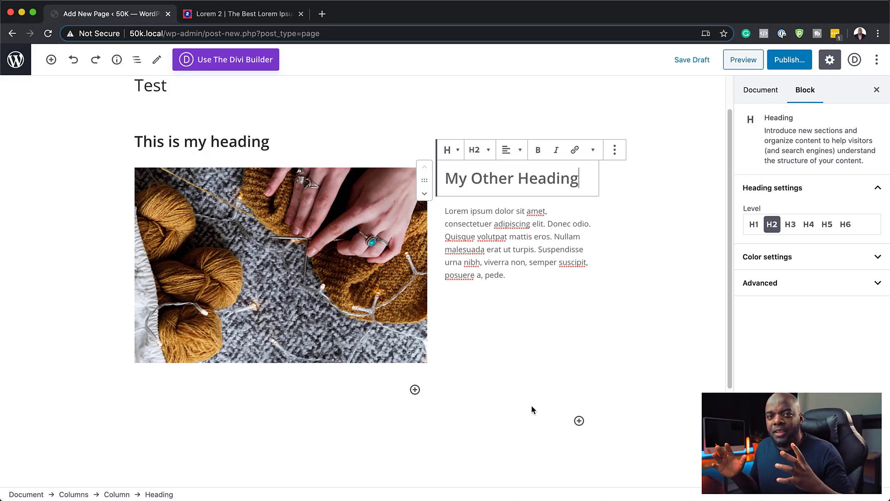
Insert a Divi Layout block beneath the yarn photo
{"action": "left_click", "coordinate": [415, 389]}
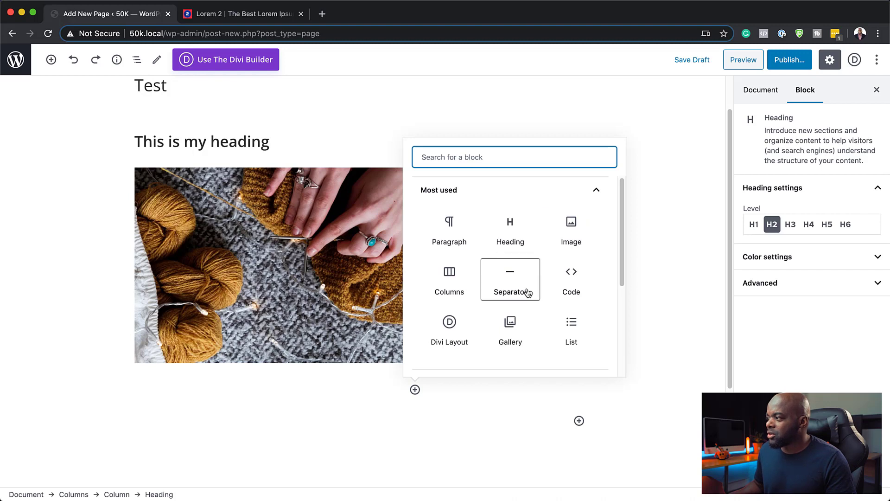
{"action": "scroll", "coordinate": [526, 292], "scroll_direction": "down", "scroll_amount": 3}
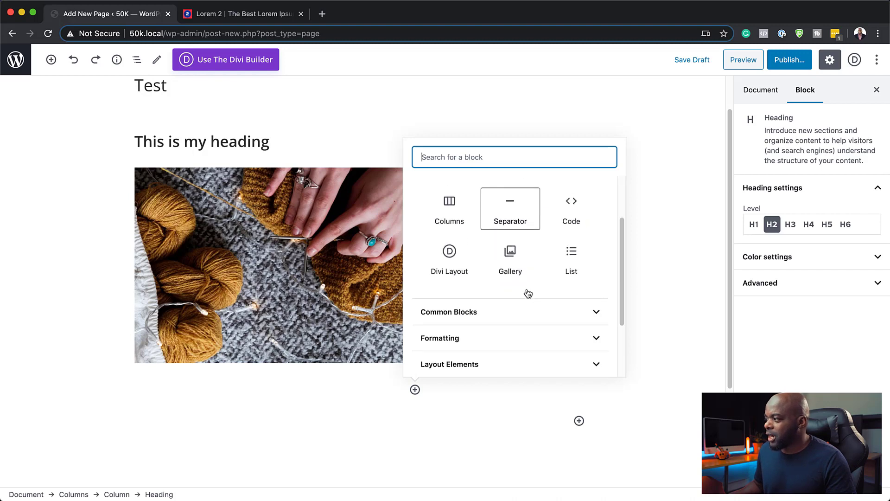
{"action": "left_click", "coordinate": [457, 265]}
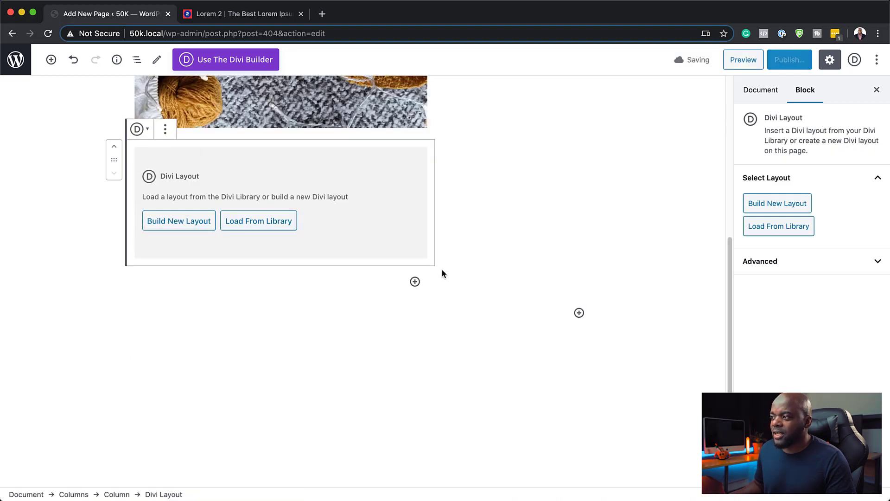
Build a new Divi layout from scratch with a three-column row holding a Blurb module
{"action": "left_click", "coordinate": [182, 223]}
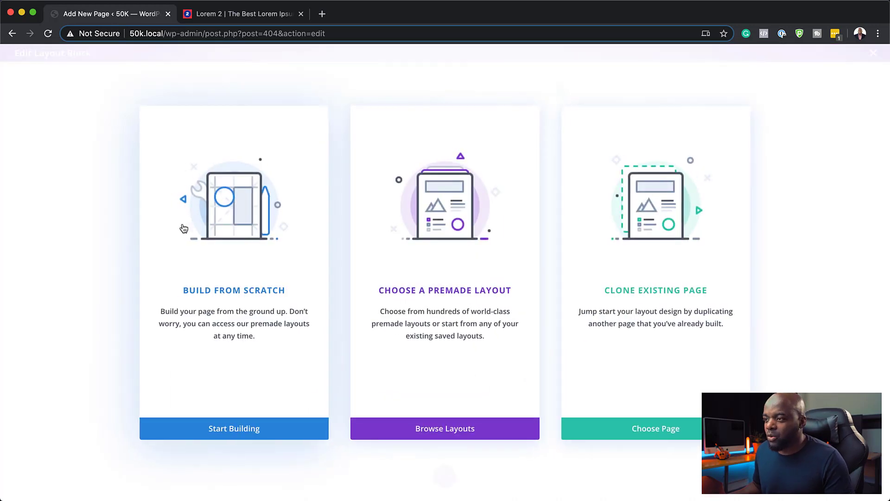
{"action": "left_click", "coordinate": [261, 292]}
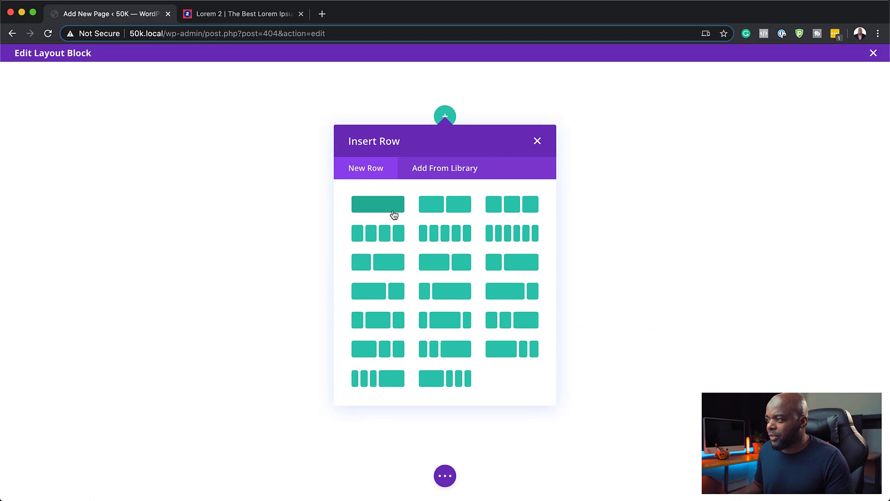
{"action": "left_click", "coordinate": [393, 210]}
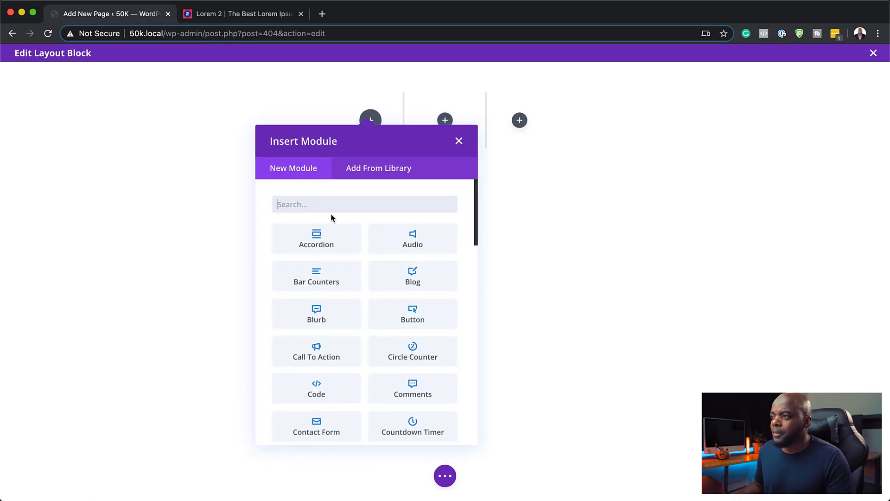
{"action": "type", "text": "blur"}
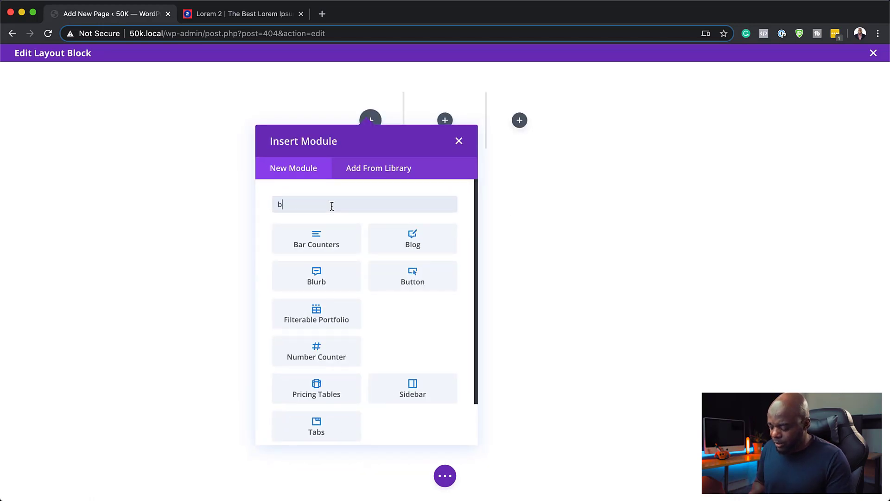
{"action": "left_click", "coordinate": [313, 236]}
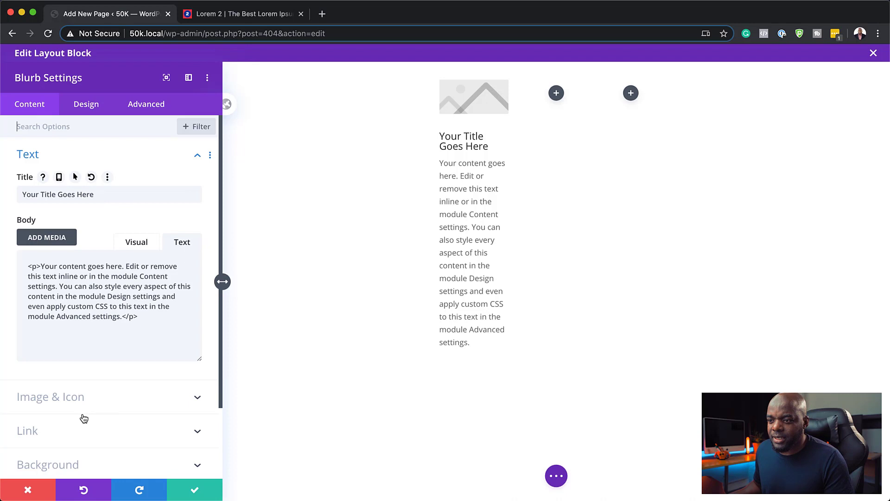
Switch the blurb from an image to the sliders icon
{"action": "left_click", "coordinate": [80, 400]}
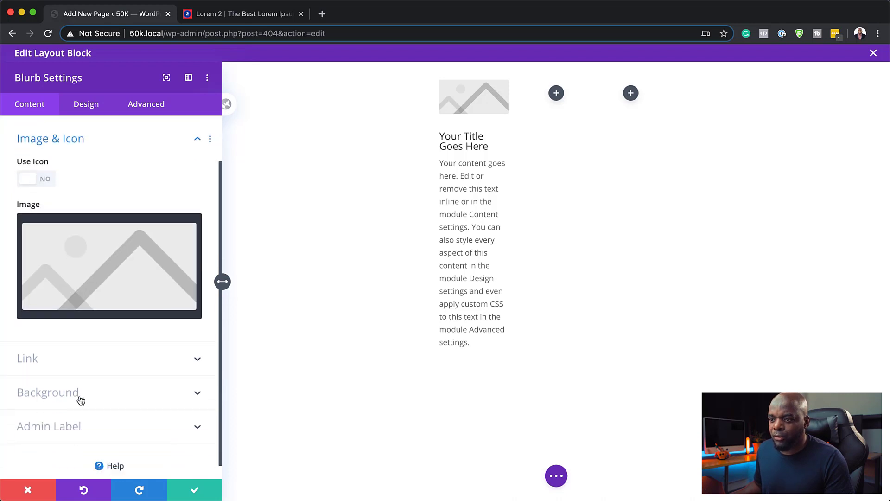
{"action": "left_click", "coordinate": [49, 177]}
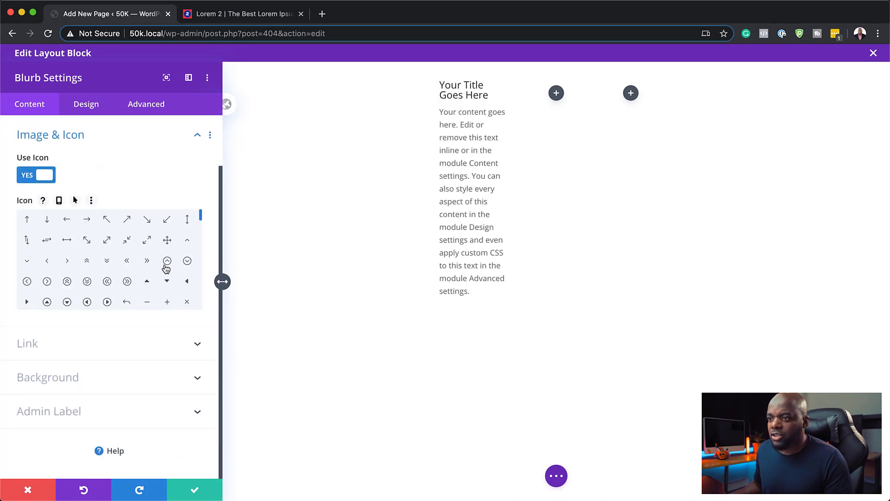
{"action": "left_click_drag", "start_coordinate": [200, 215], "coordinate": [201, 228]}
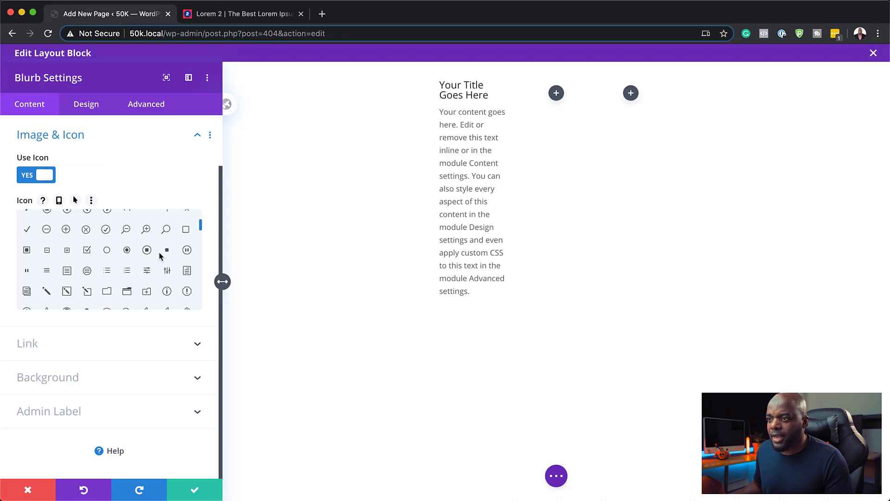
{"action": "left_click", "coordinate": [148, 272]}
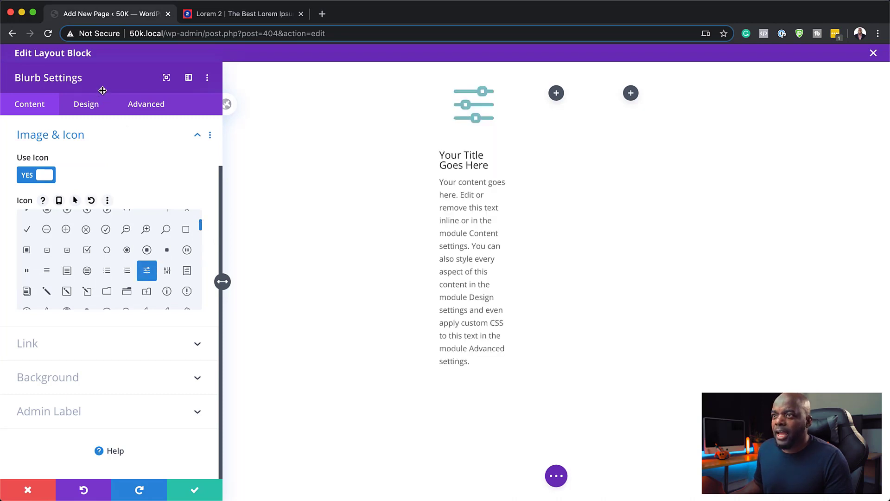
Color the icon orange (#e09900) and set its icon font size to 54px
{"action": "left_click", "coordinate": [94, 105]}
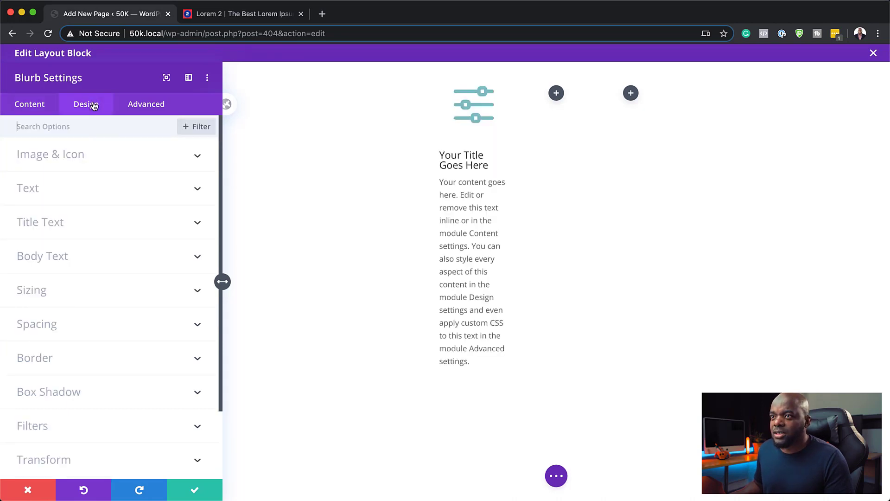
{"action": "left_click", "coordinate": [71, 159]}
{"action": "left_click", "coordinate": [109, 205]}
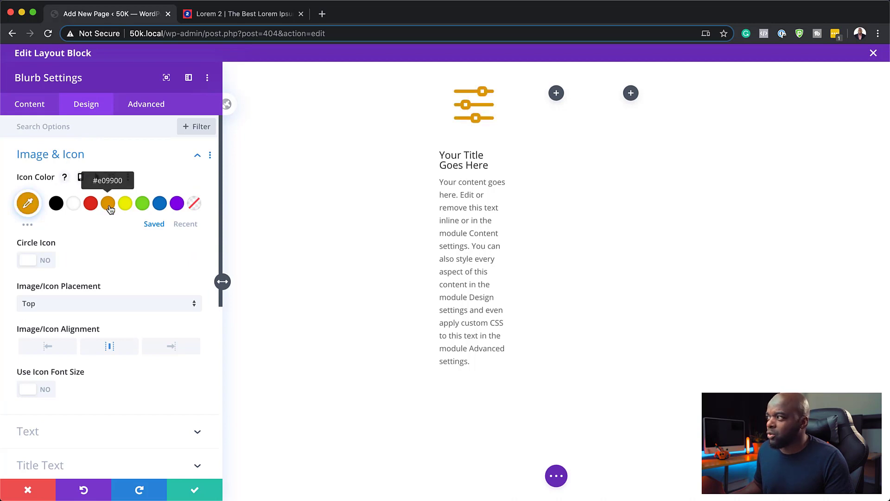
{"action": "left_click", "coordinate": [49, 262]}
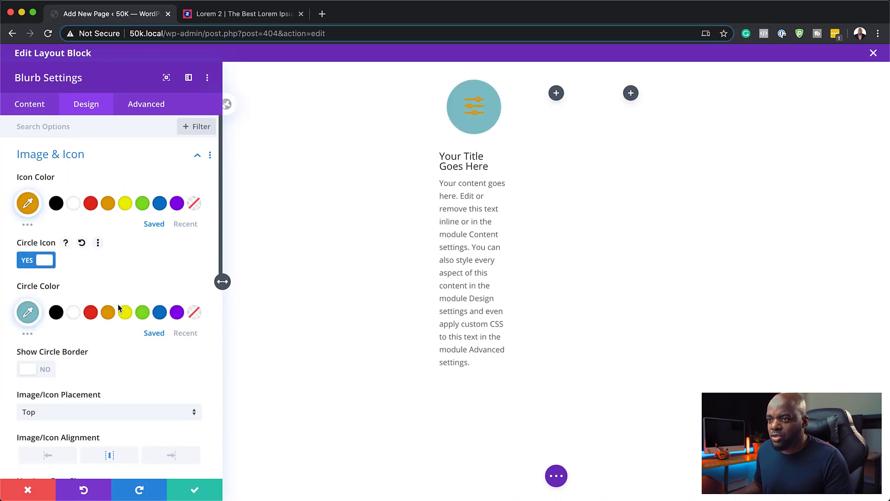
{"action": "left_click", "coordinate": [27, 261]}
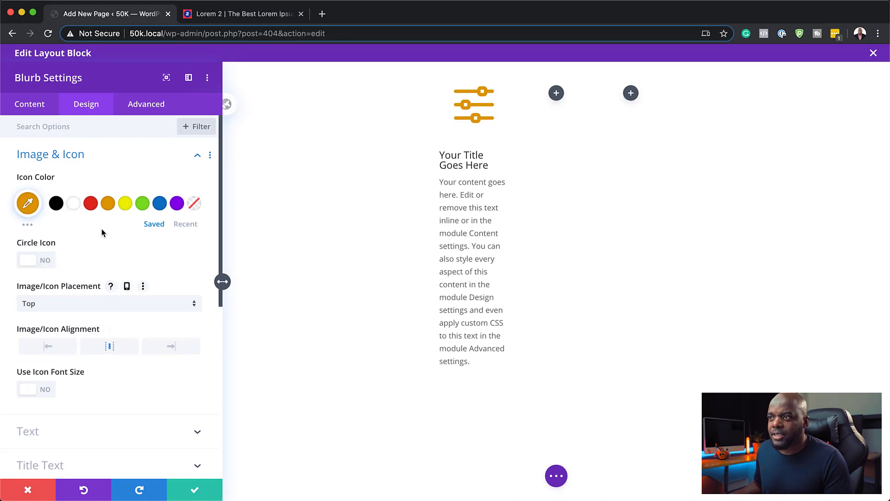
{"action": "left_click", "coordinate": [46, 392]}
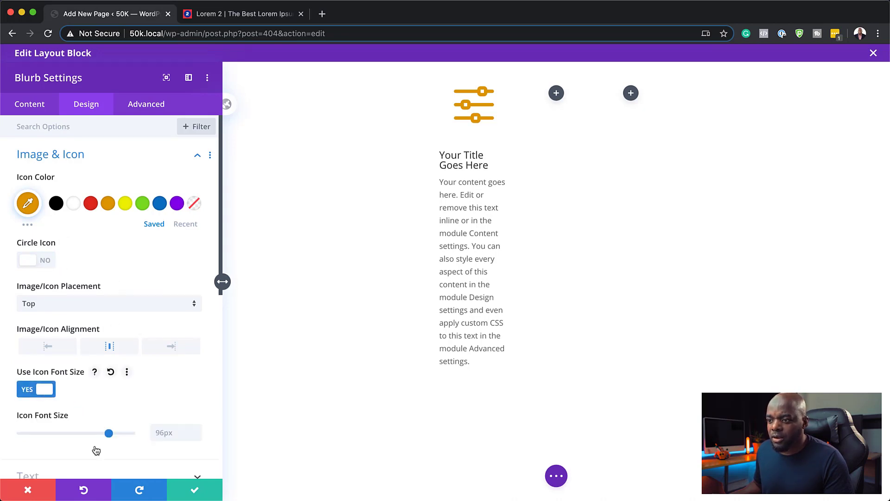
{"action": "left_click_drag", "start_coordinate": [107, 435], "coordinate": [69, 437]}
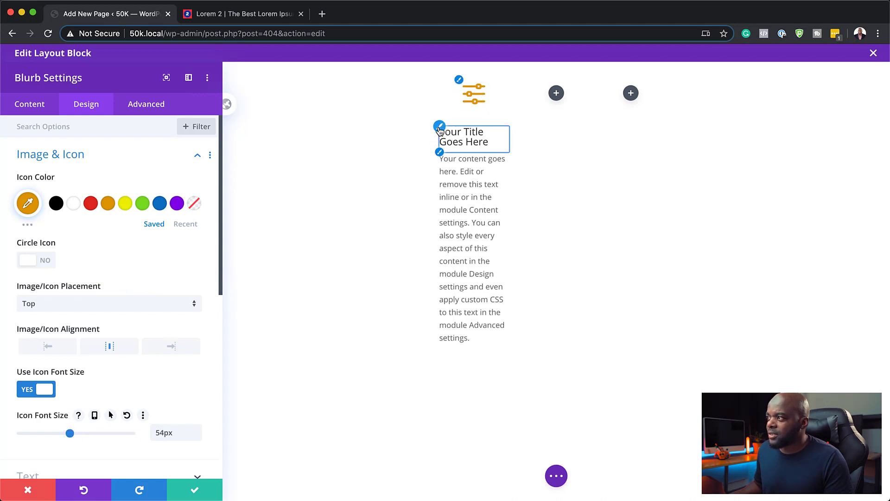
Set the blurb title font to bold Poppins
{"action": "left_click", "coordinate": [439, 127]}
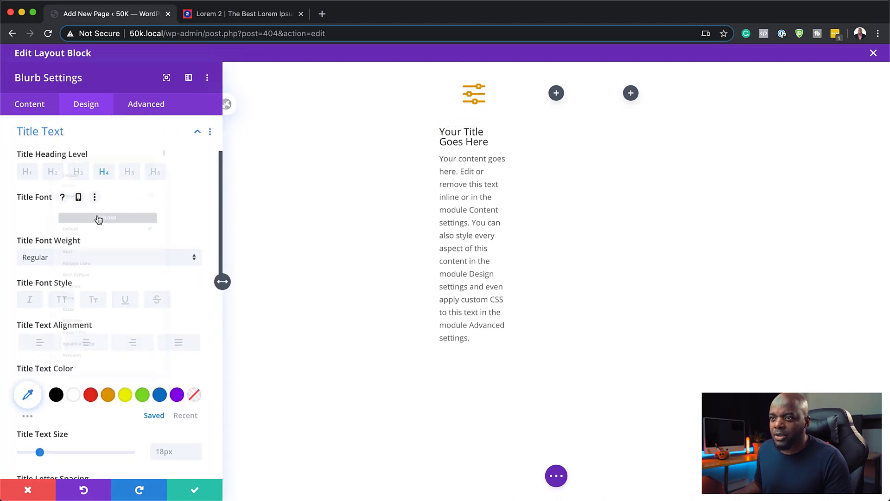
{"action": "left_click", "coordinate": [99, 218]}
{"action": "left_click", "coordinate": [92, 153]}
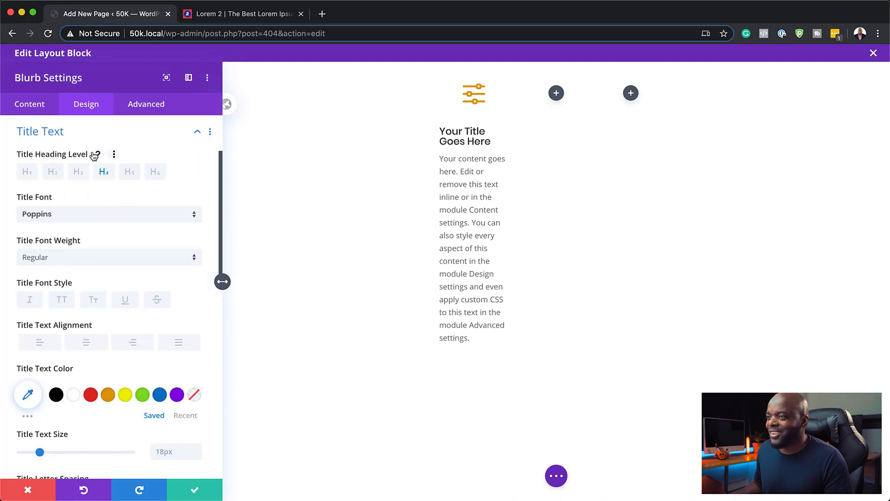
{"action": "left_click", "coordinate": [93, 258]}
{"action": "left_click", "coordinate": [84, 379]}
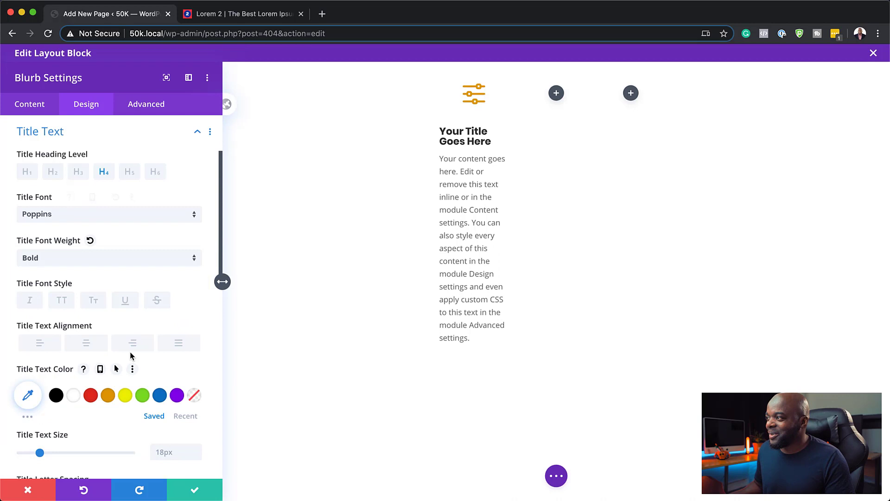
Set the blurb body text font to Poppins
{"action": "left_click", "coordinate": [440, 153]}
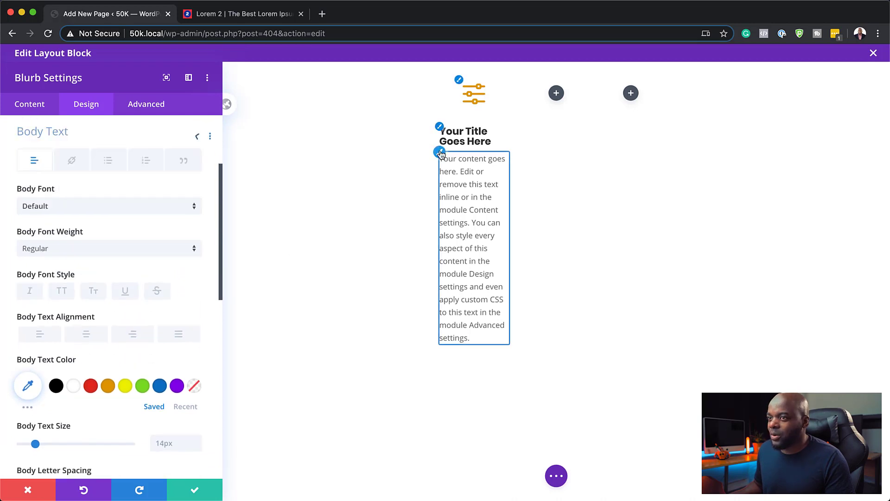
{"action": "left_click", "coordinate": [89, 208]}
{"action": "left_click", "coordinate": [91, 157]}
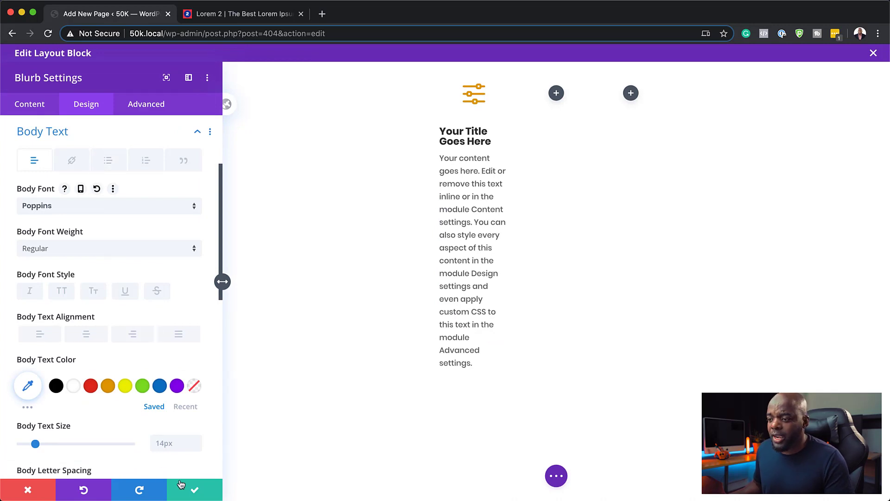
Increase the title size to 20px and save the blurb settings
{"action": "left_click", "coordinate": [439, 127]}
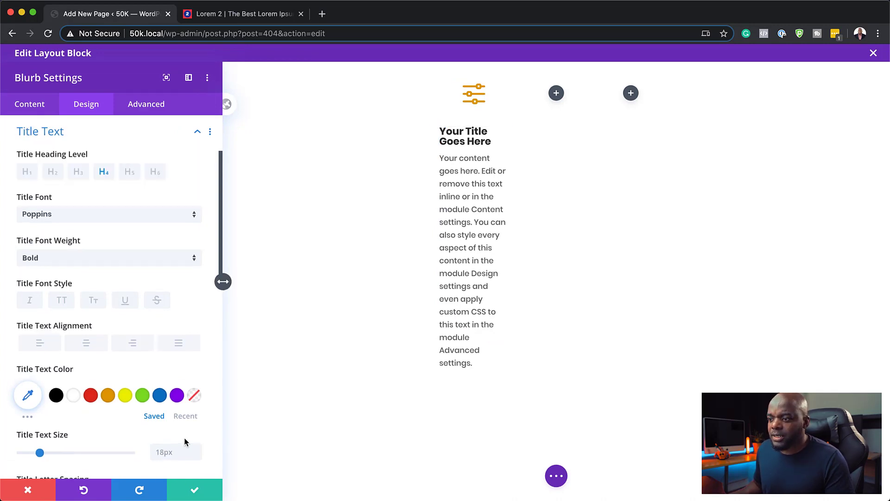
{"action": "left_click", "coordinate": [198, 450]}
{"action": "left_click", "coordinate": [197, 449]}
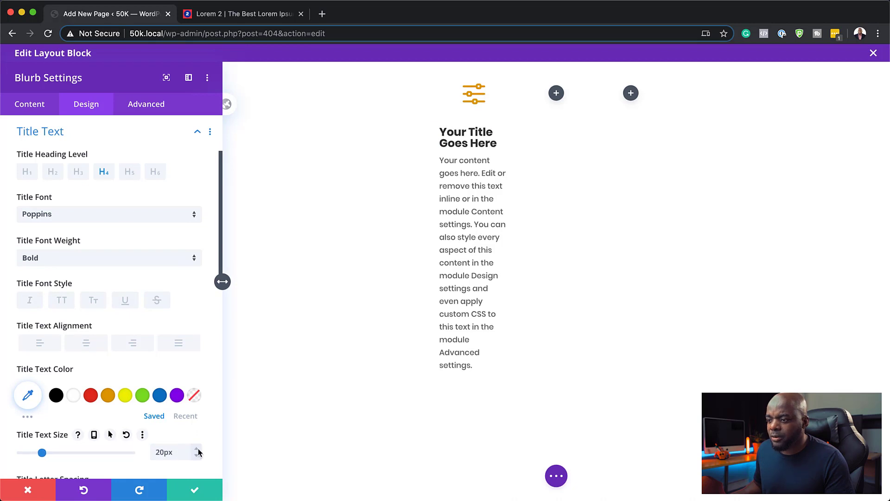
{"action": "left_click", "coordinate": [196, 493]}
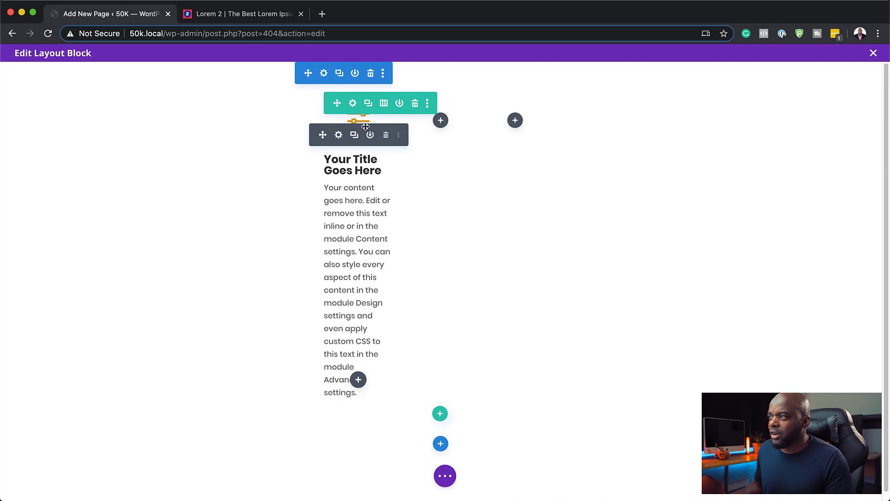
Duplicate the orange-icon blurb into the right column and set the row to two equal columns
{"action": "left_click", "coordinate": [354, 136]}
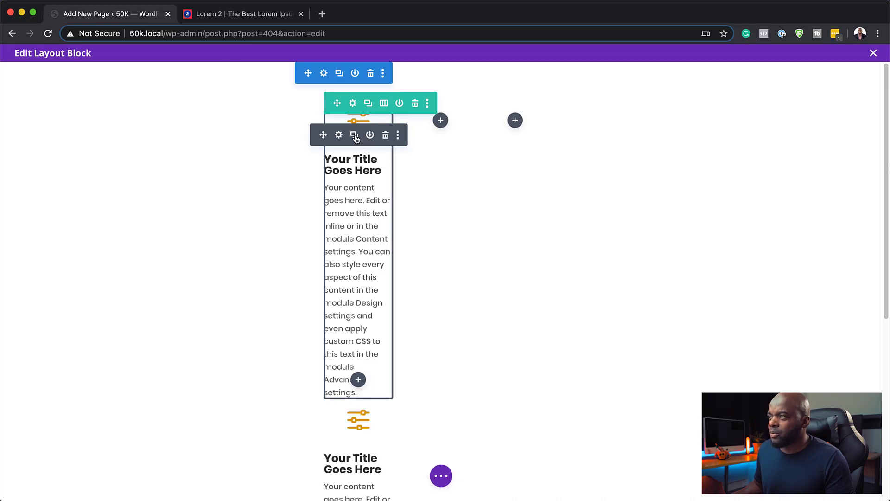
{"action": "left_click_drag", "start_coordinate": [326, 135], "coordinate": [443, 123]}
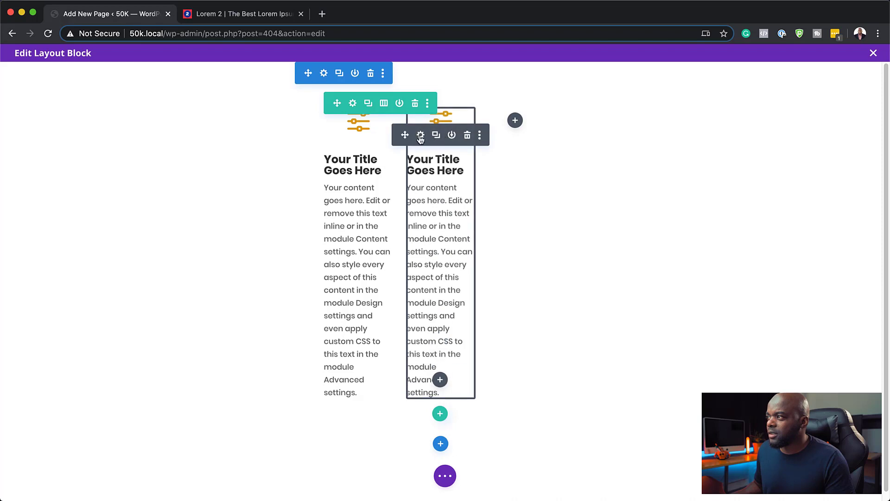
{"action": "left_click", "coordinate": [384, 103]}
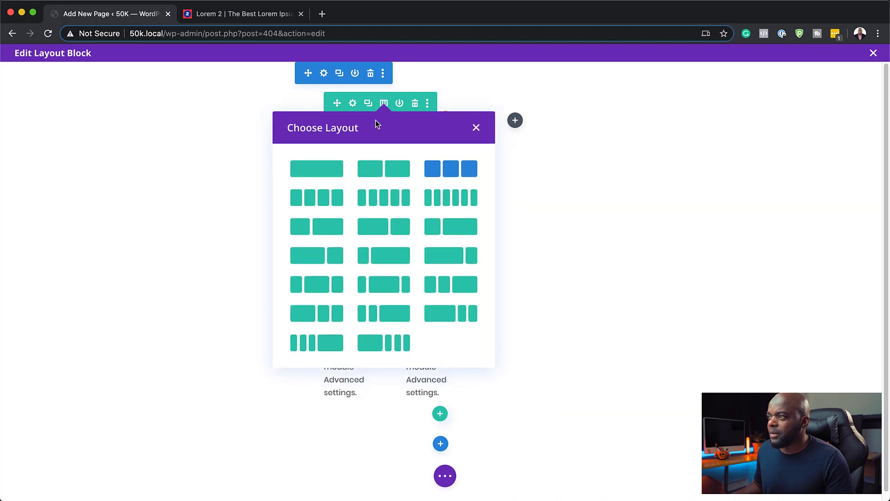
{"action": "left_click", "coordinate": [399, 171]}
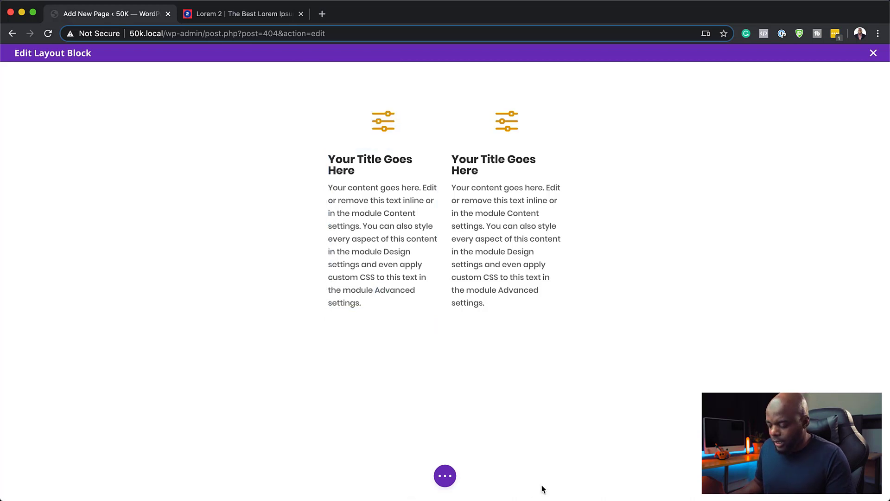
{"action": "key", "text": "ctrl+s"}
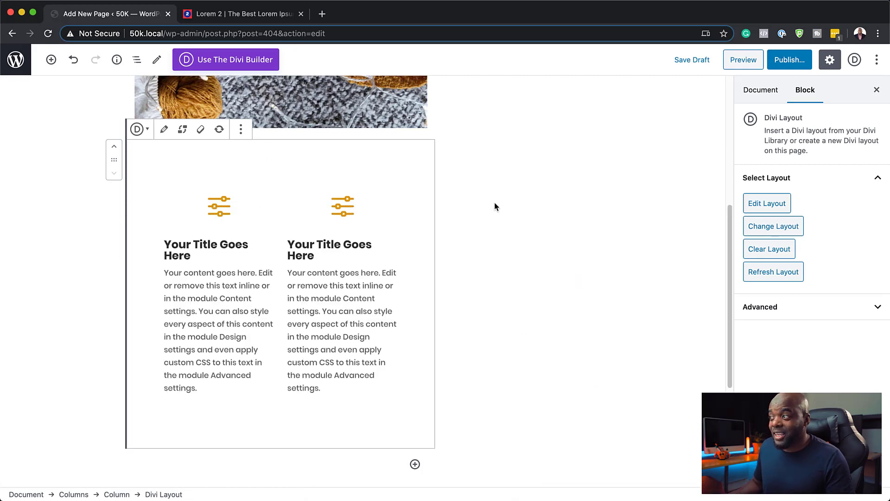
{"action": "scroll", "coordinate": [522, 307], "scroll_direction": "up", "scroll_amount": 3}
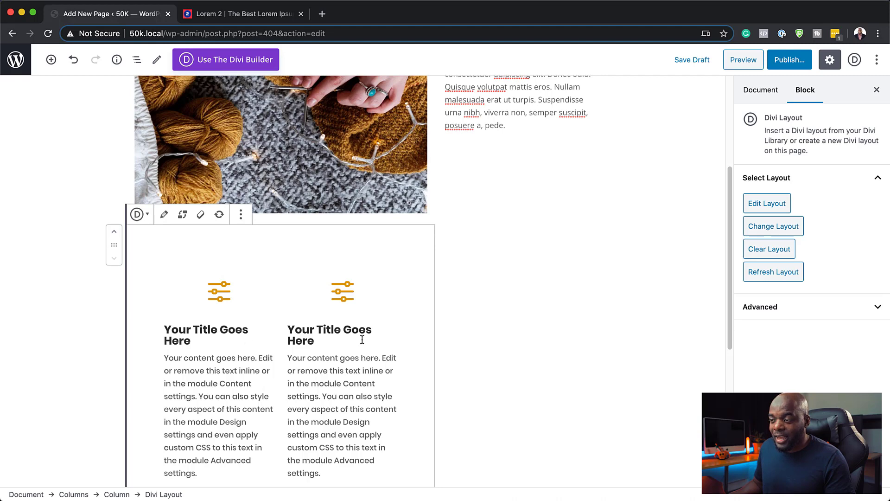
{"action": "scroll", "coordinate": [497, 284], "scroll_direction": "up", "scroll_amount": 1}
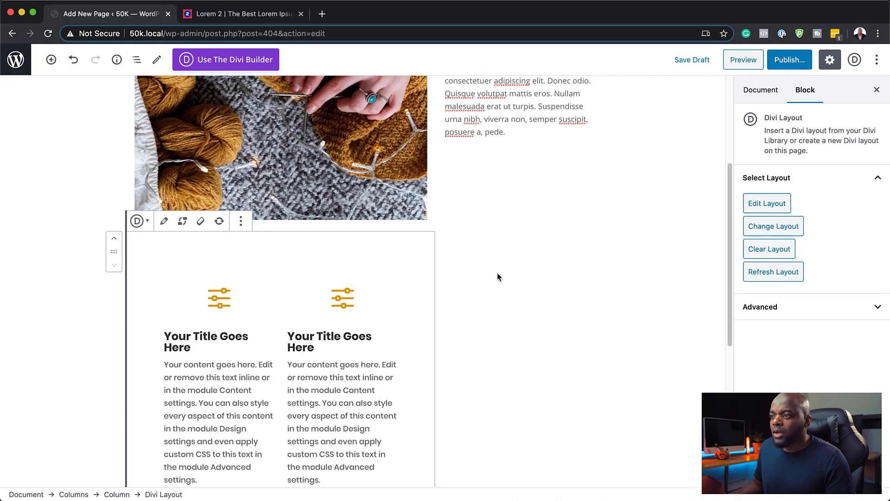
{"action": "scroll", "coordinate": [494, 223], "scroll_direction": "up", "scroll_amount": 7}
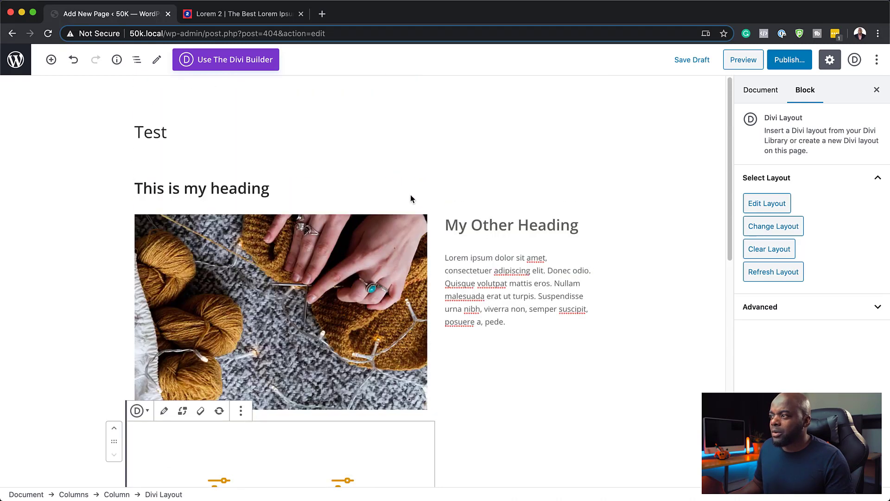
{"action": "scroll", "coordinate": [565, 357], "scroll_direction": "down", "scroll_amount": 10}
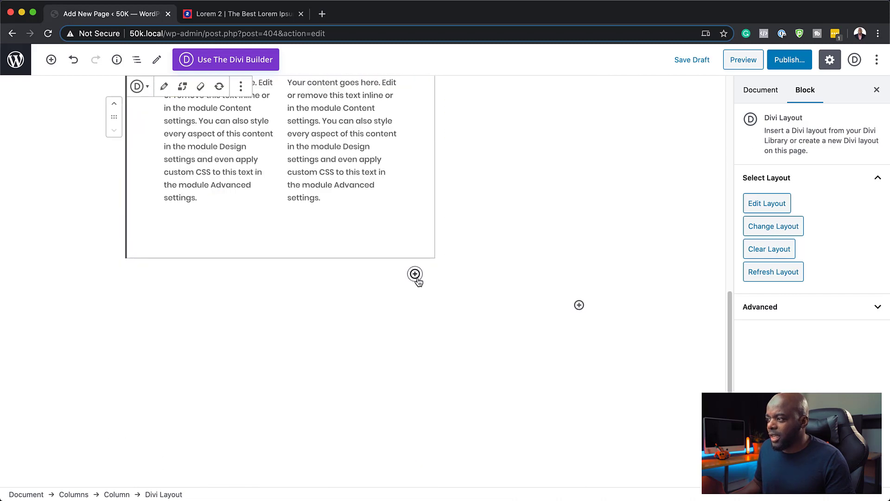
{"action": "left_click", "coordinate": [415, 274]}
{"action": "left_click", "coordinate": [511, 188]}
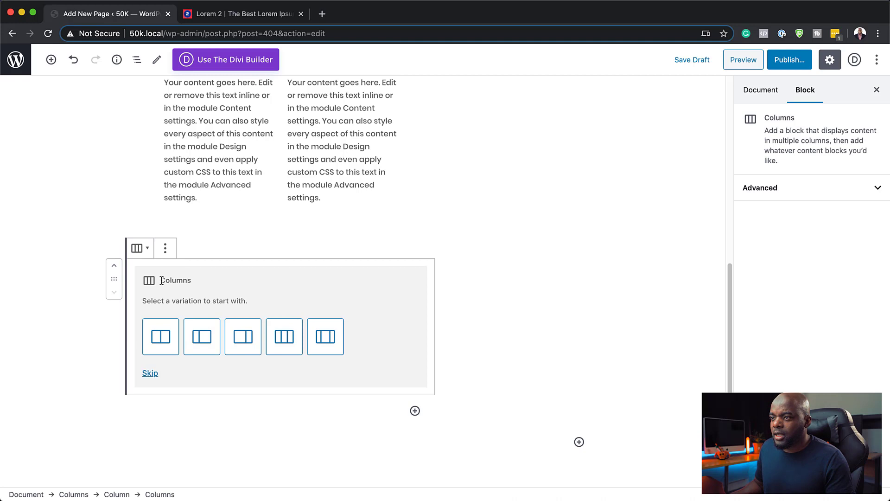
{"action": "scroll", "coordinate": [161, 280], "scroll_direction": "down", "scroll_amount": 3}
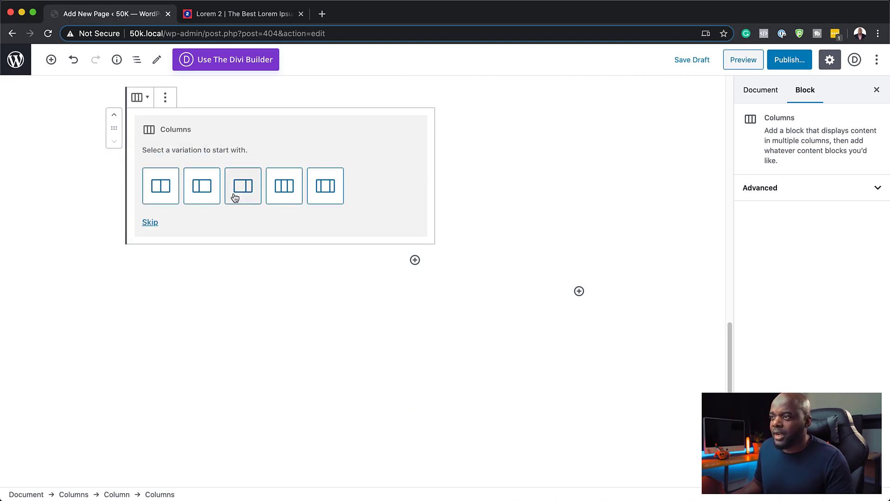
{"action": "left_click", "coordinate": [636, 240]}
{"action": "scroll", "coordinate": [203, 363], "scroll_direction": "up", "scroll_amount": 6}
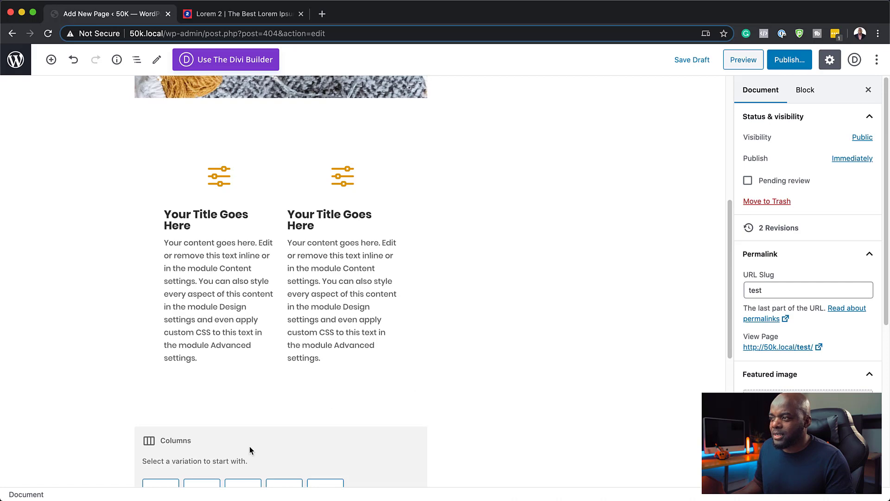
{"action": "scroll", "coordinate": [95, 336], "scroll_direction": "up", "scroll_amount": 6}
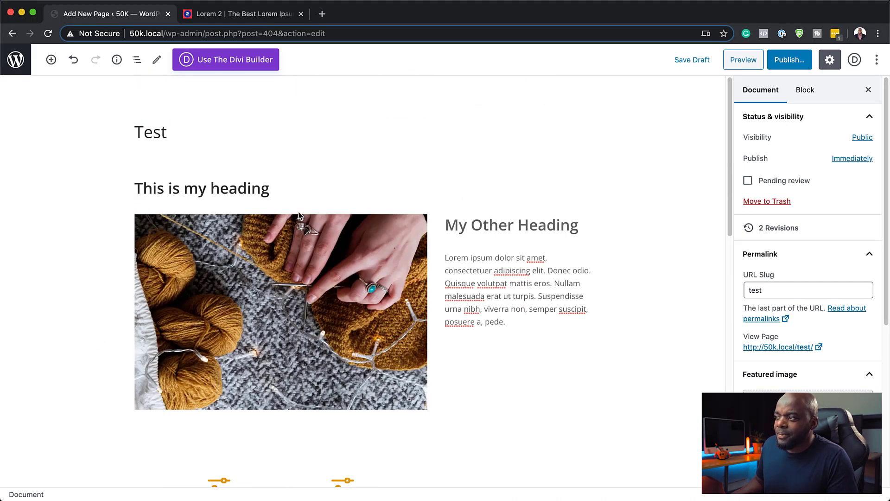
Select the Divi Layout block holding the two blurbs and open its More options menu
{"action": "scroll", "coordinate": [366, 223], "scroll_direction": "down", "scroll_amount": 5}
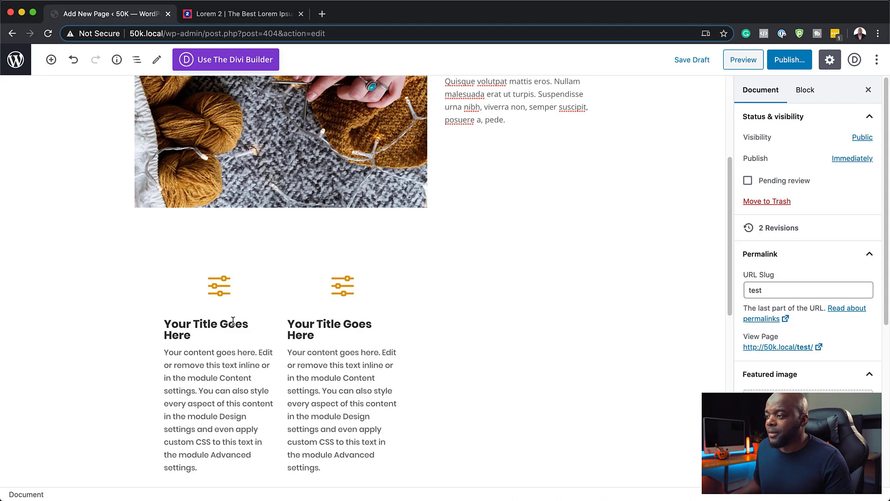
{"action": "scroll", "coordinate": [379, 332], "scroll_direction": "down", "scroll_amount": 1}
{"action": "left_click", "coordinate": [380, 325]}
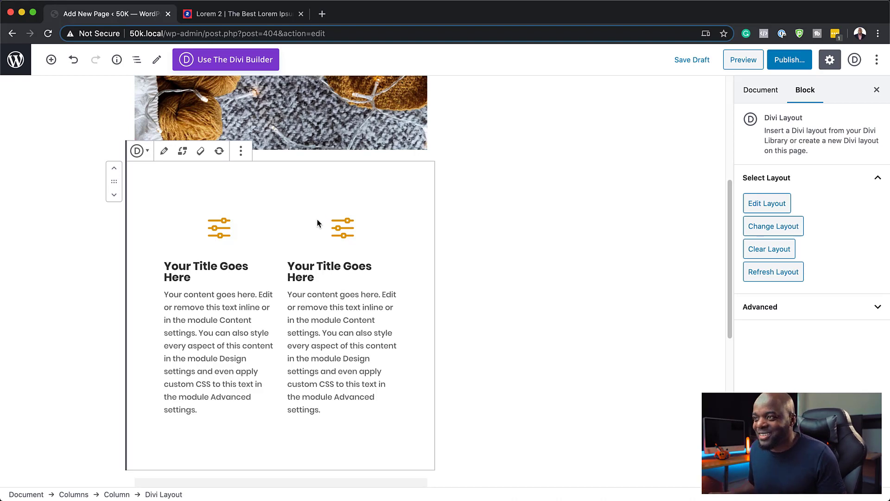
{"action": "left_click", "coordinate": [241, 152]}
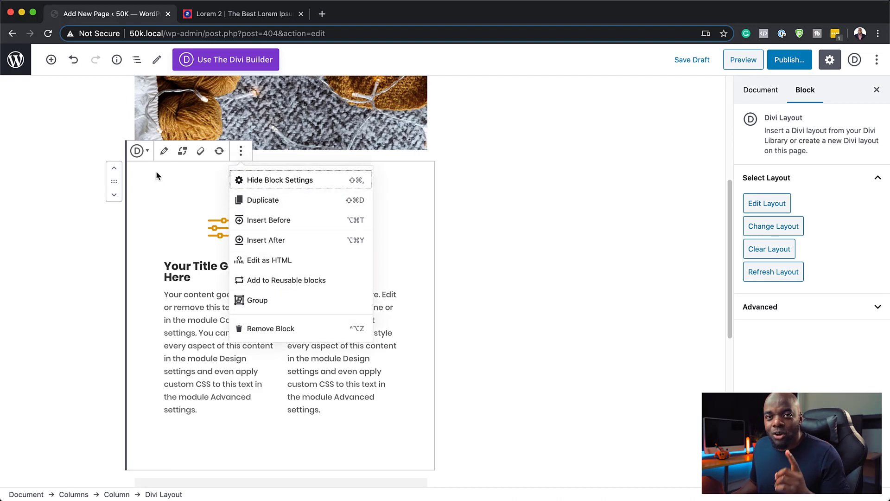
Edit the layout in Divi and give the blurb section a light grey background
{"action": "left_click", "coordinate": [164, 151]}
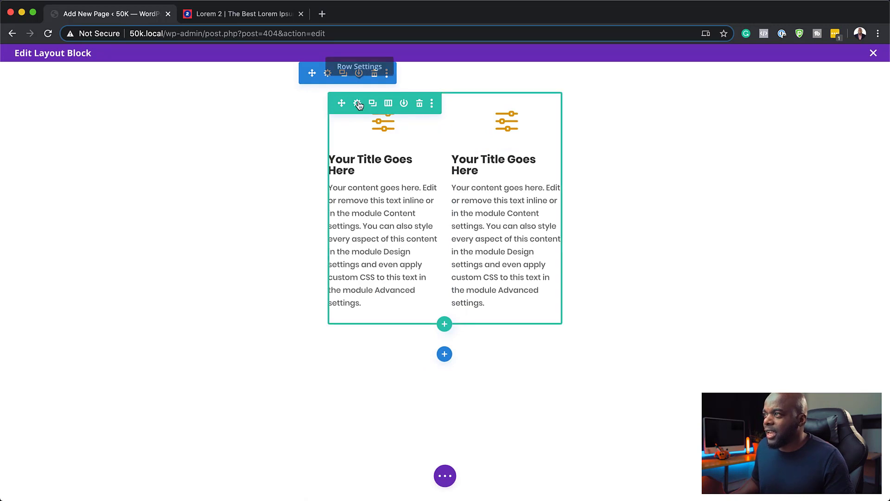
{"action": "left_click", "coordinate": [330, 77]}
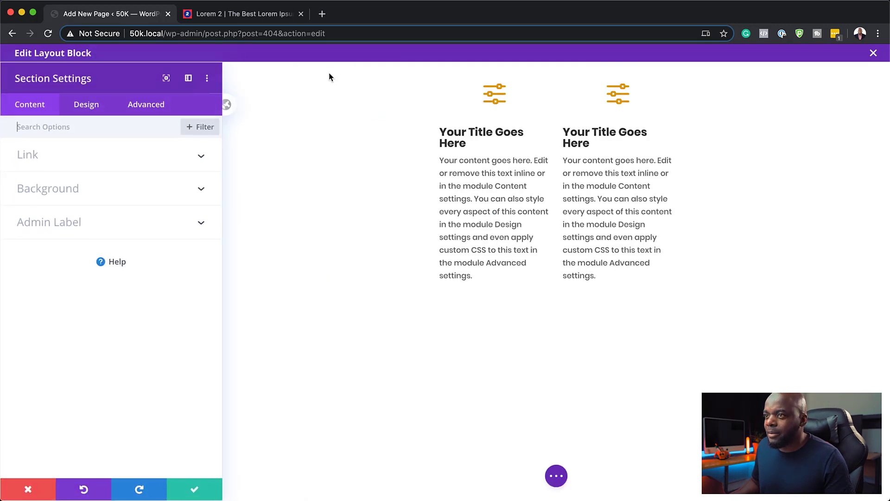
{"action": "left_click", "coordinate": [68, 191]}
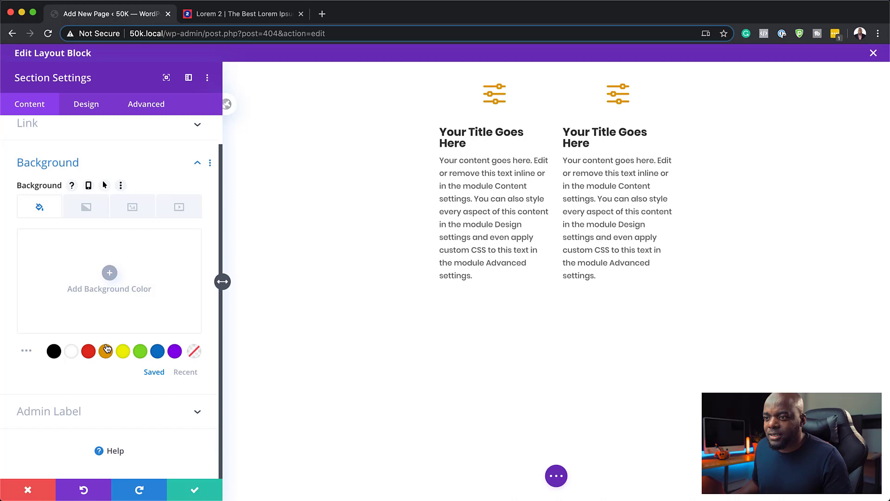
{"action": "left_click", "coordinate": [54, 351]}
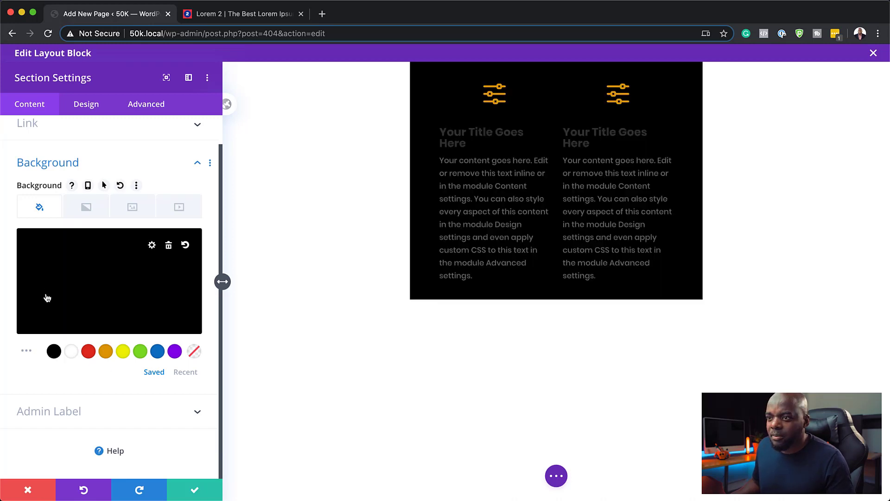
{"action": "left_click", "coordinate": [47, 297]}
{"action": "left_click_drag", "start_coordinate": [18, 290], "coordinate": [14, 232]}
{"action": "left_click", "coordinate": [16, 237]}
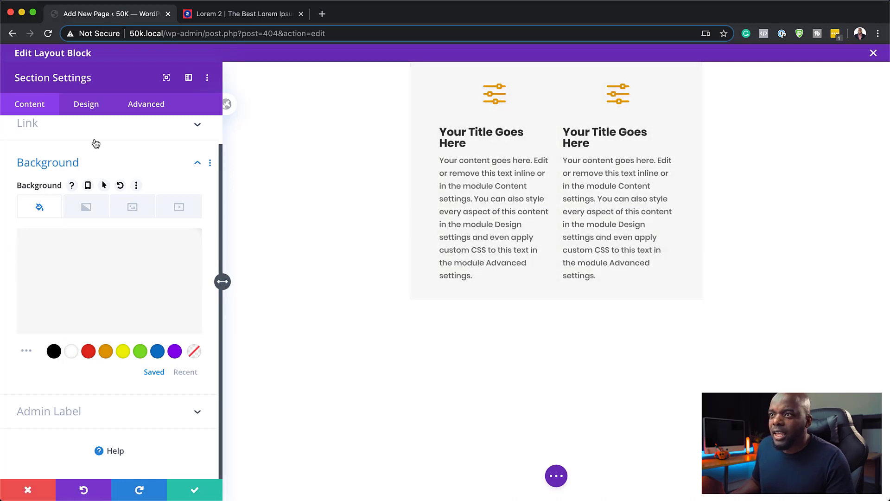
Round the section's corners to 4px and save the section settings
{"action": "left_click", "coordinate": [86, 105]}
{"action": "left_click", "coordinate": [41, 303]}
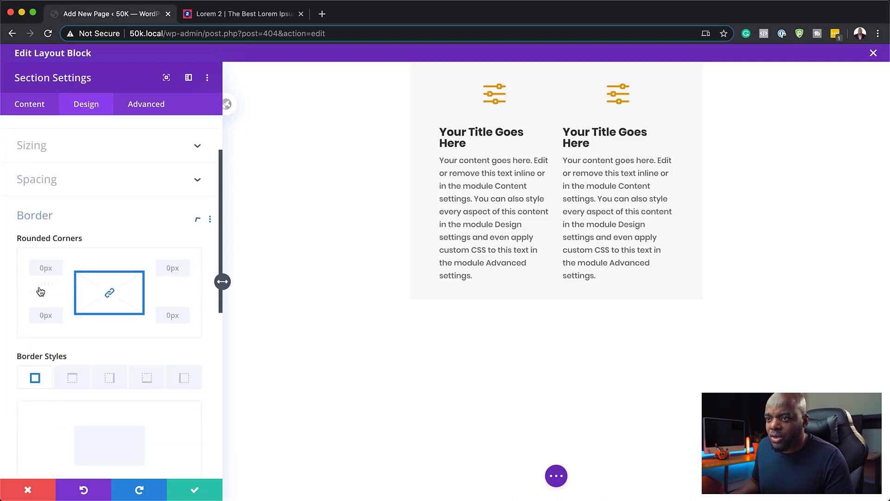
{"action": "left_click_drag", "start_coordinate": [52, 246], "coordinate": [47, 246]}
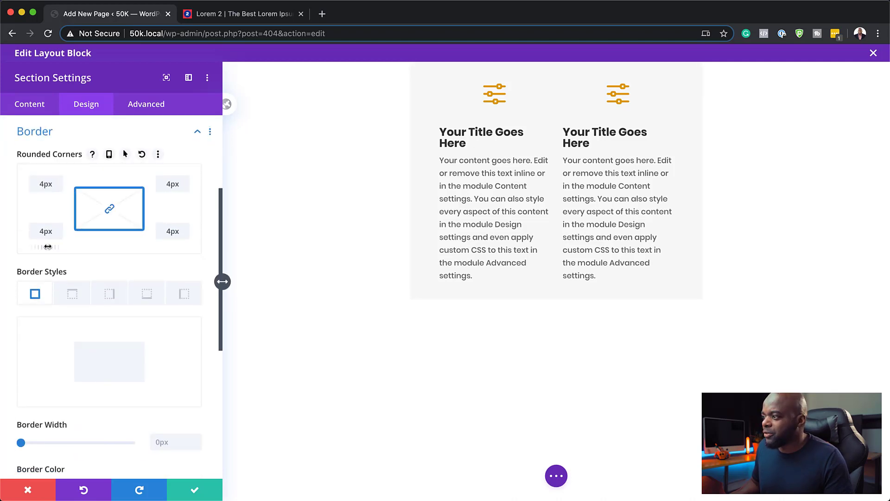
{"action": "left_click", "coordinate": [197, 491]}
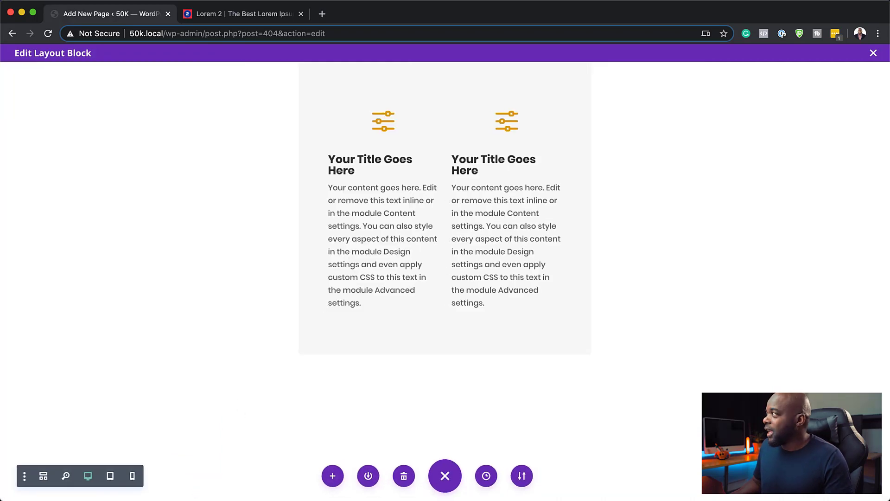
Close the Divi overlay, review the grey blurb panel on Test, then return to Pages
{"action": "left_click", "coordinate": [873, 53]}
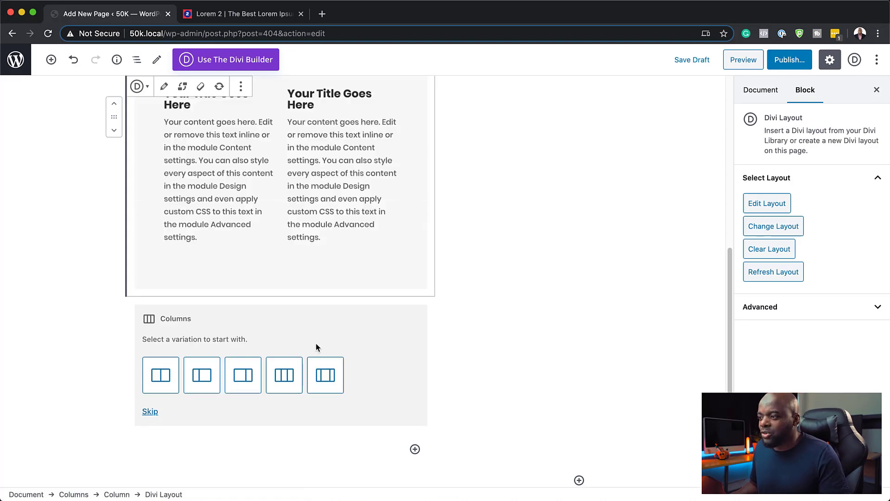
{"action": "scroll", "coordinate": [563, 228], "scroll_direction": "up", "scroll_amount": 4}
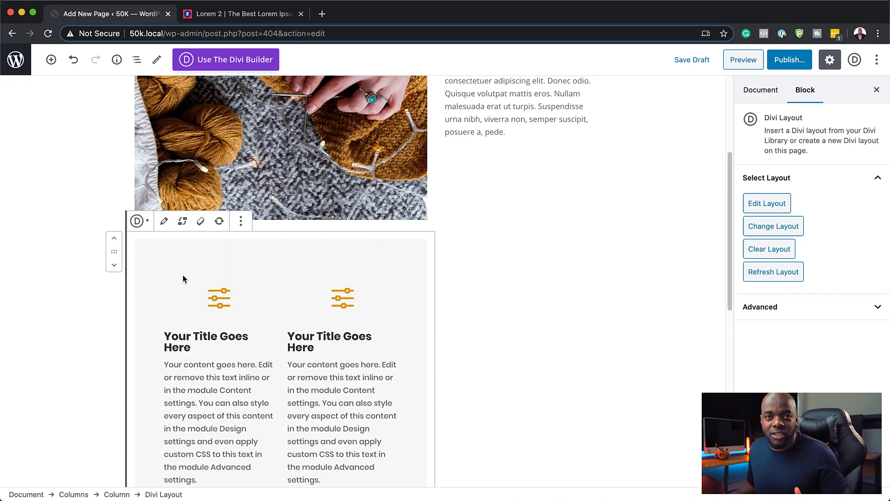
{"action": "scroll", "coordinate": [371, 272], "scroll_direction": "up", "scroll_amount": 4}
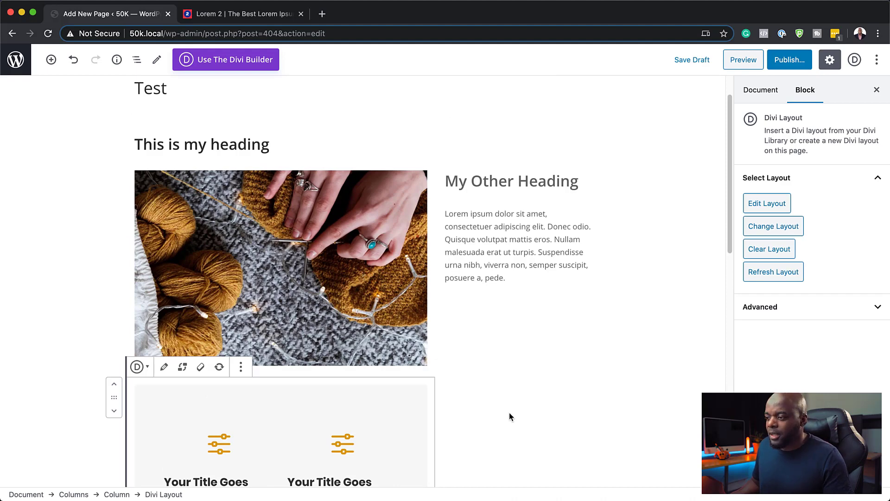
{"action": "scroll", "coordinate": [509, 412], "scroll_direction": "down", "scroll_amount": 2}
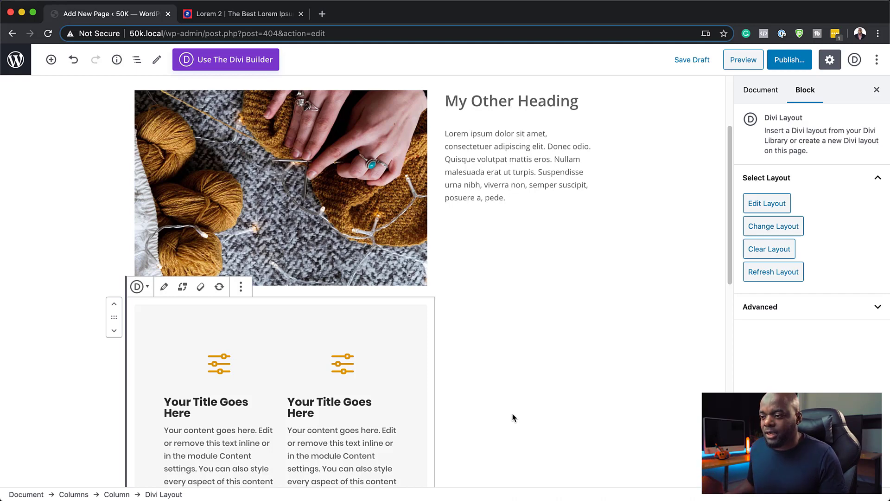
{"action": "scroll", "coordinate": [378, 390], "scroll_direction": "down", "scroll_amount": 3}
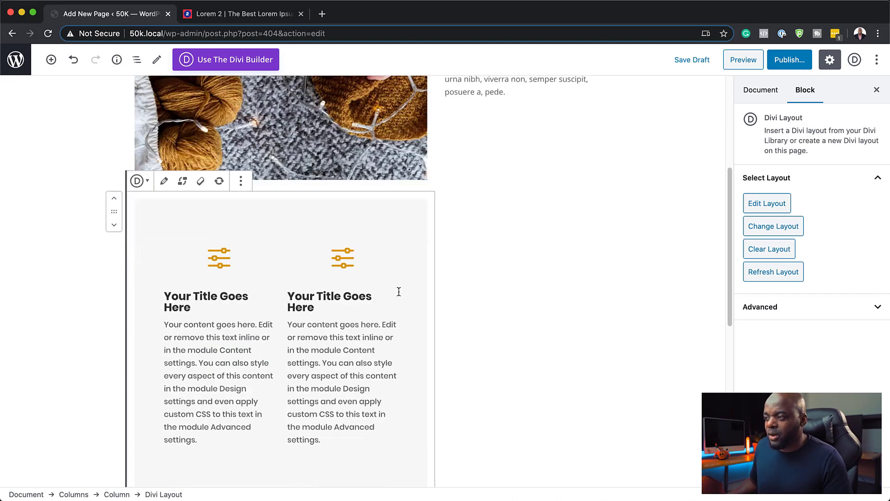
{"action": "scroll", "coordinate": [466, 255], "scroll_direction": "up", "scroll_amount": 4}
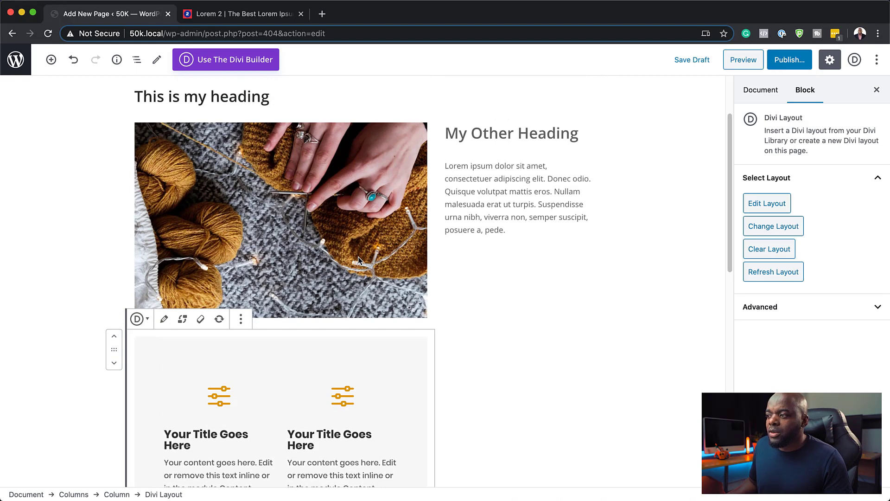
{"action": "scroll", "coordinate": [359, 261], "scroll_direction": "up", "scroll_amount": 3}
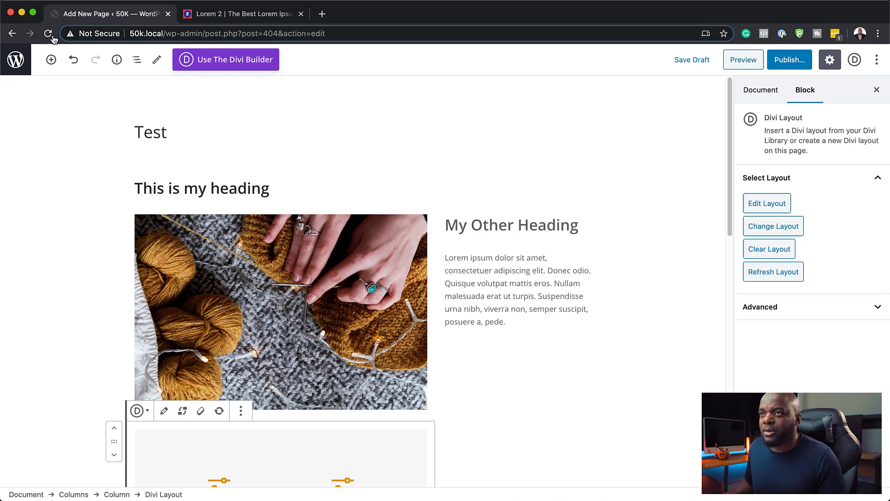
{"action": "left_click", "coordinate": [16, 60]}
Create page 'Test 2' in the default block editor and insert a Divi Layout block
{"action": "left_click", "coordinate": [521, 173]}
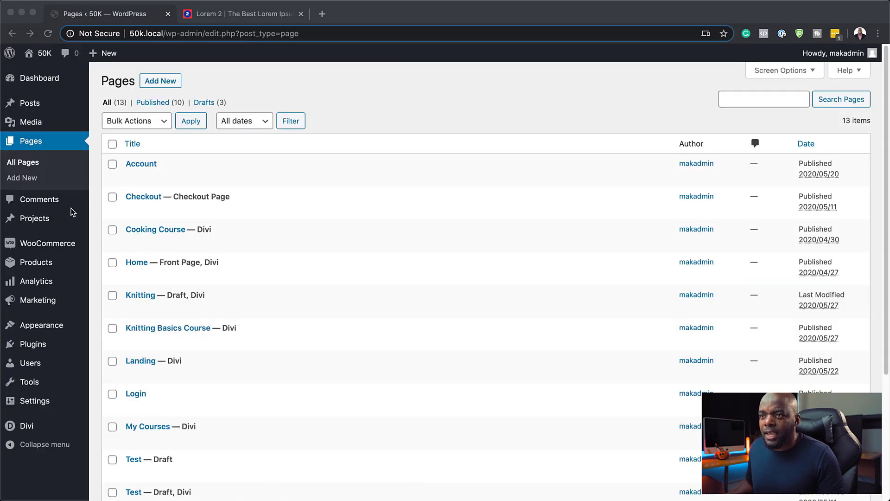
{"action": "left_click", "coordinate": [168, 87]}
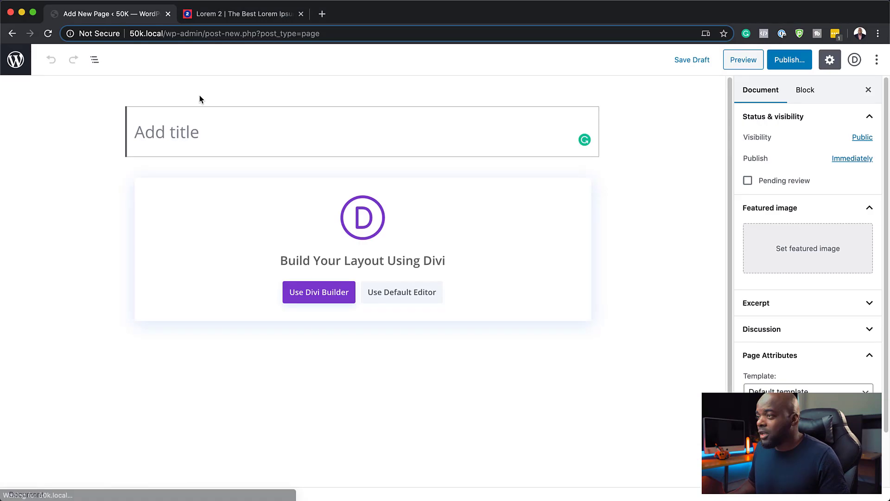
{"action": "type", "text": "Test 2"}
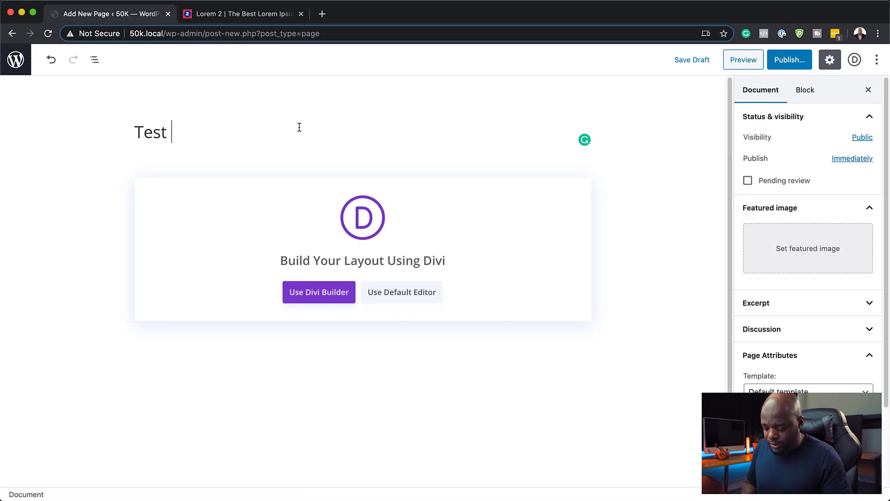
{"action": "left_click", "coordinate": [426, 293]}
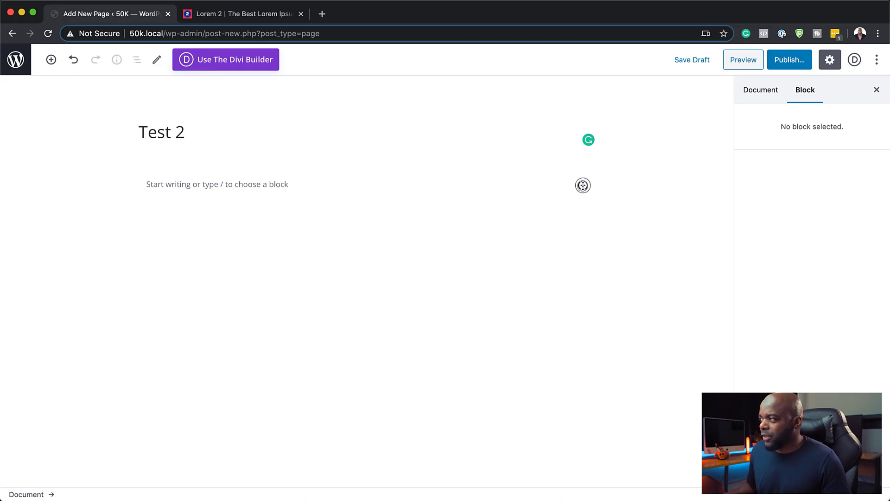
{"action": "left_click", "coordinate": [583, 185]}
{"action": "left_click", "coordinate": [683, 340]}
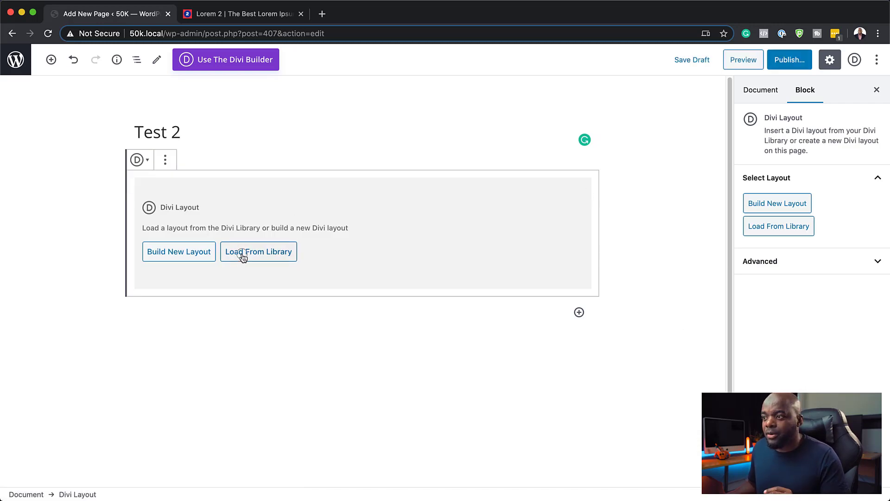
Import the premade Tea Shop landing layout from the Divi library into the block
{"action": "left_click", "coordinate": [243, 258]}
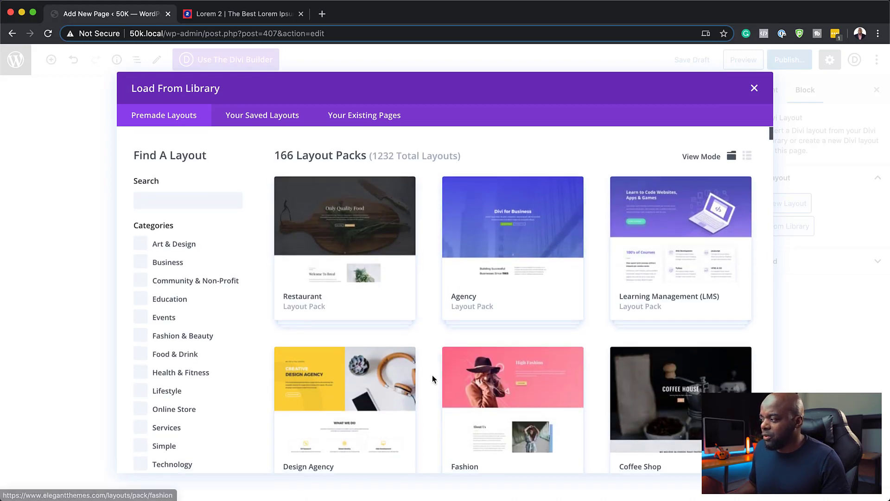
{"action": "scroll", "coordinate": [433, 376], "scroll_direction": "down", "scroll_amount": 4}
{"action": "scroll", "coordinate": [432, 373], "scroll_direction": "down", "scroll_amount": 12}
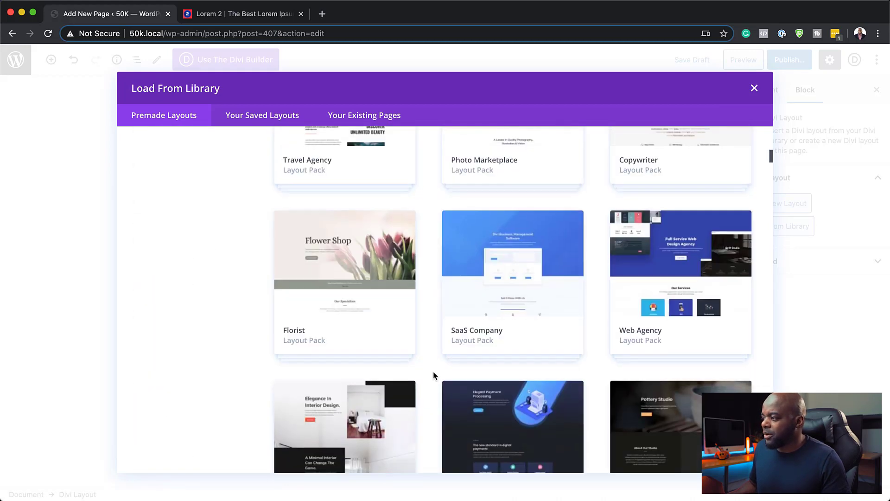
{"action": "scroll", "coordinate": [433, 374], "scroll_direction": "down", "scroll_amount": 5}
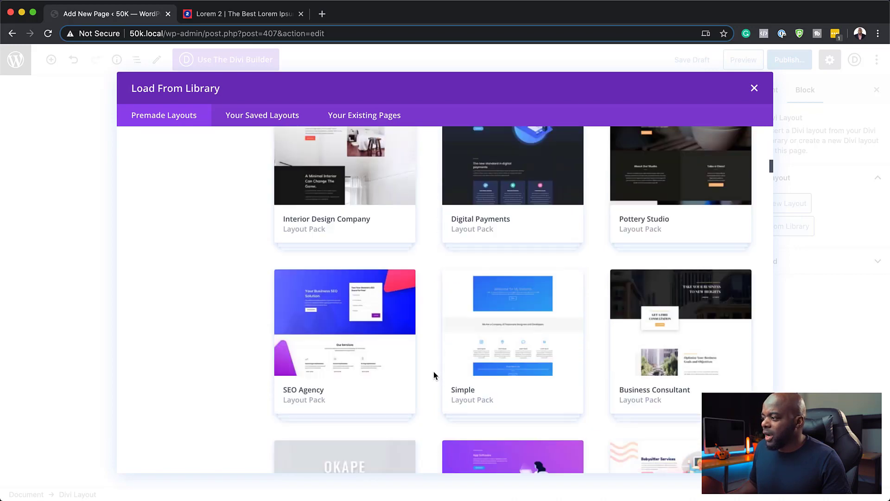
{"action": "scroll", "coordinate": [433, 375], "scroll_direction": "down", "scroll_amount": 5}
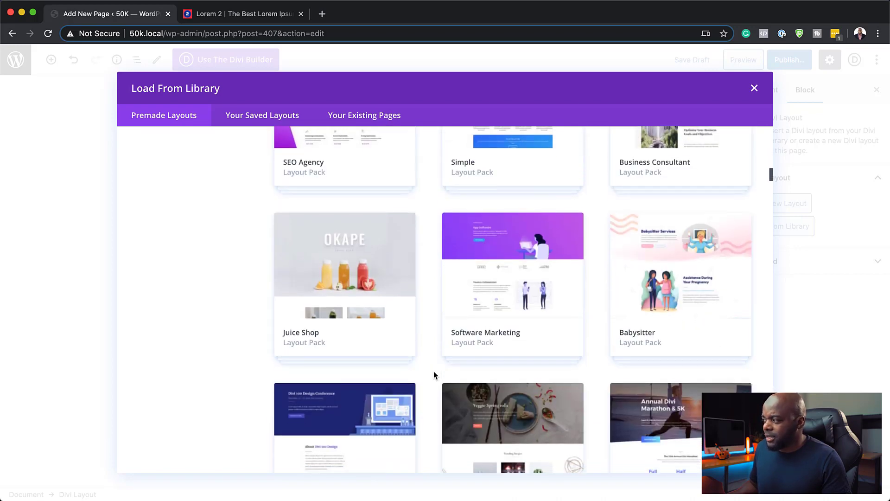
{"action": "scroll", "coordinate": [433, 373], "scroll_direction": "down", "scroll_amount": 5}
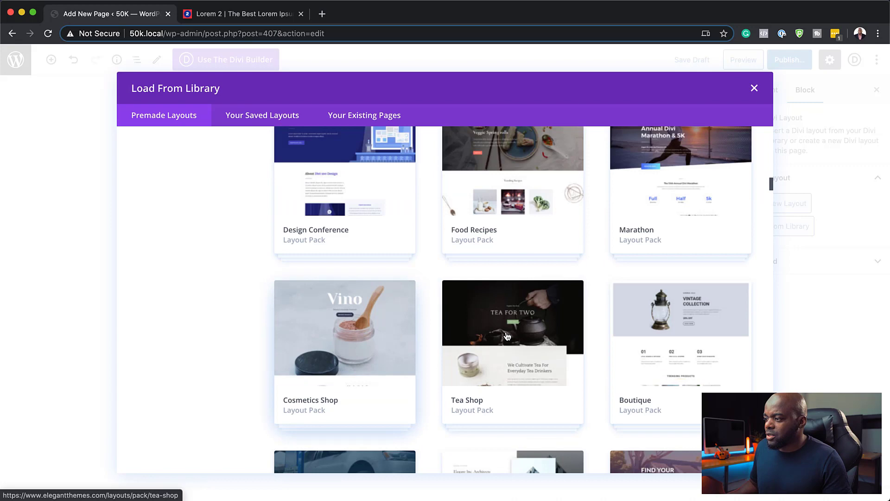
{"action": "left_click", "coordinate": [507, 335]}
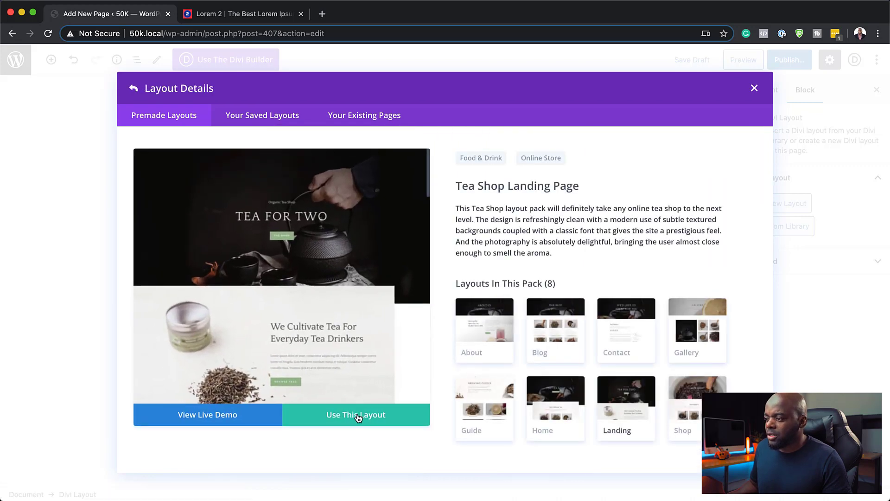
{"action": "left_click", "coordinate": [359, 417]}
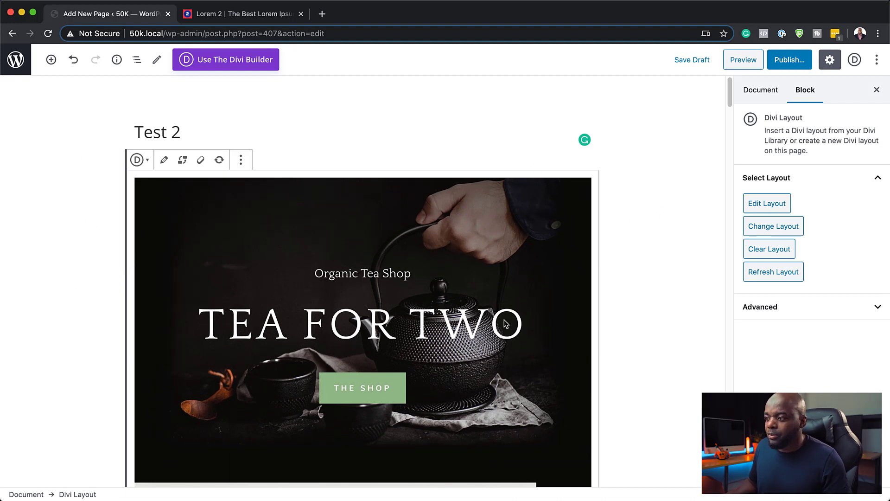
Add an empty Code block below the imported TEA FOR TWO layout
{"action": "scroll", "coordinate": [492, 315], "scroll_direction": "down", "scroll_amount": 10}
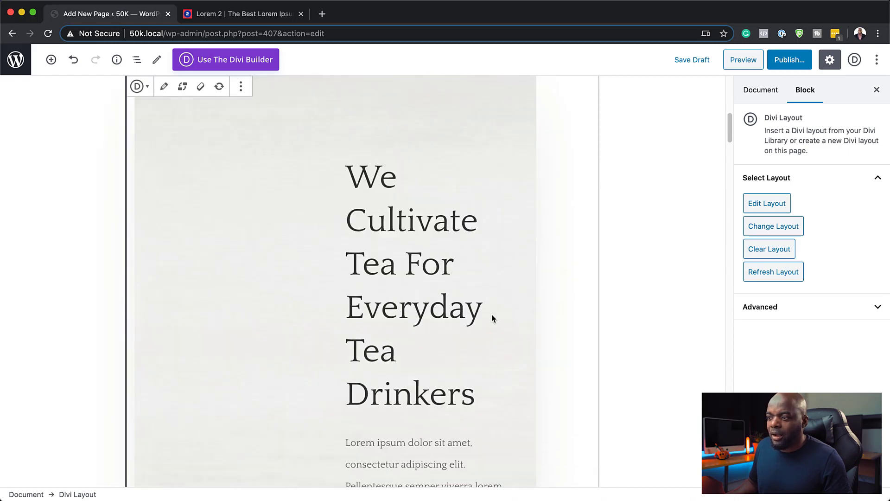
{"action": "scroll", "coordinate": [491, 314], "scroll_direction": "down", "scroll_amount": 15}
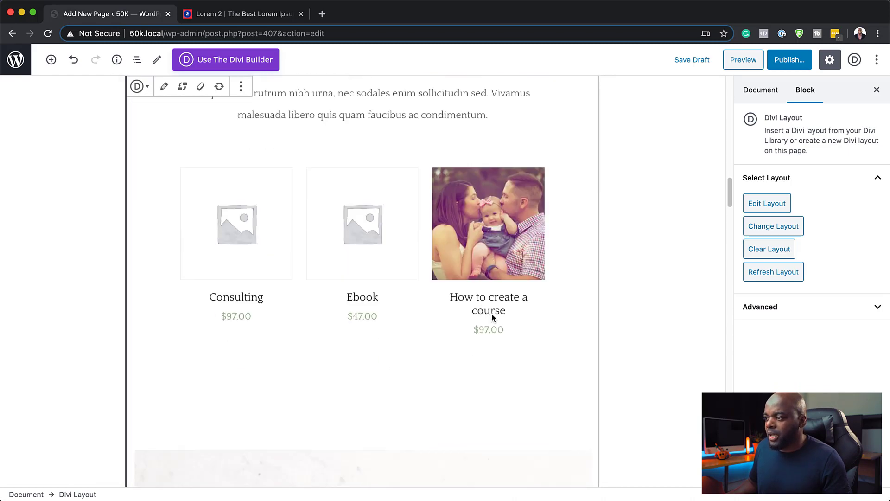
{"action": "scroll", "coordinate": [492, 317], "scroll_direction": "down", "scroll_amount": 15}
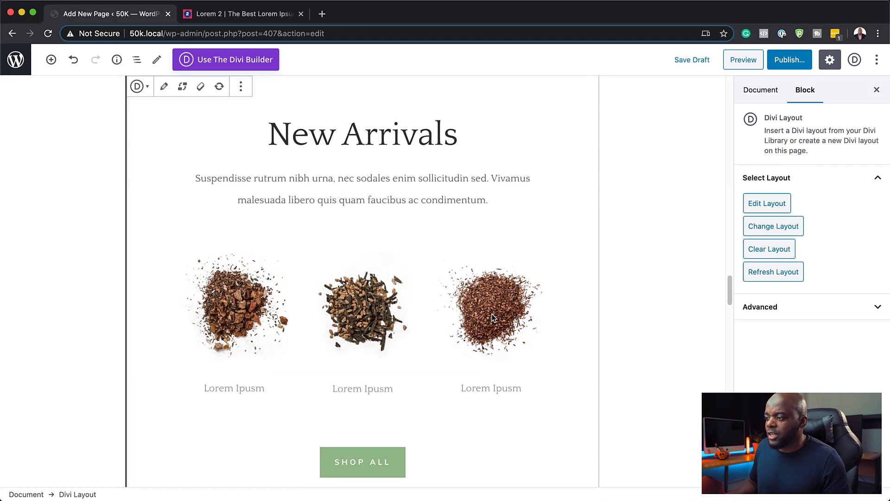
{"action": "scroll", "coordinate": [491, 313], "scroll_direction": "up", "scroll_amount": 20}
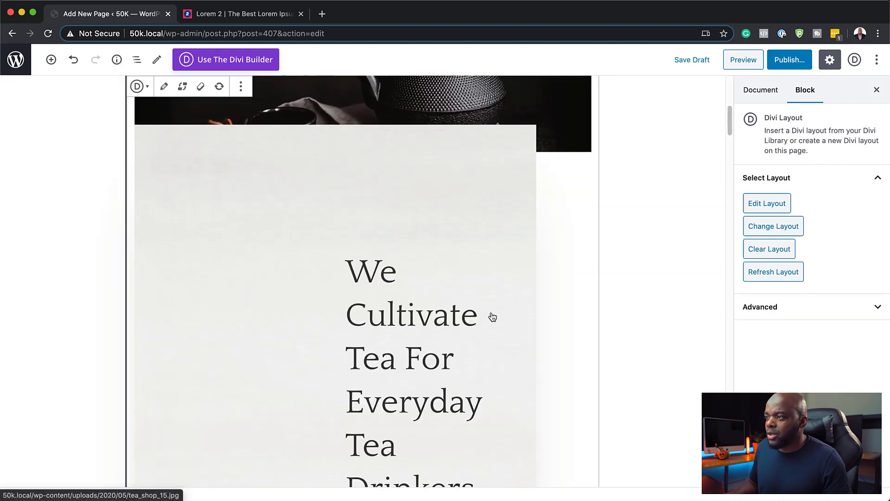
{"action": "scroll", "coordinate": [492, 315], "scroll_direction": "up", "scroll_amount": 5}
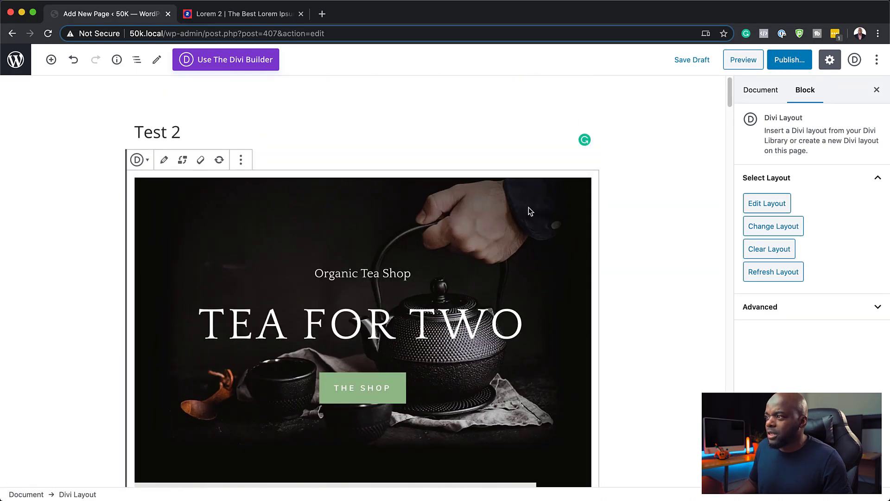
{"action": "left_click", "coordinate": [51, 60]}
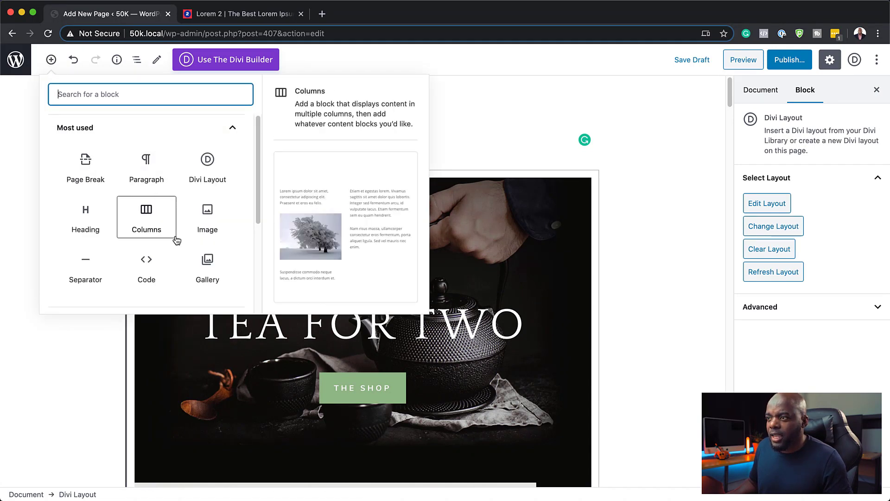
{"action": "left_click", "coordinate": [146, 267]}
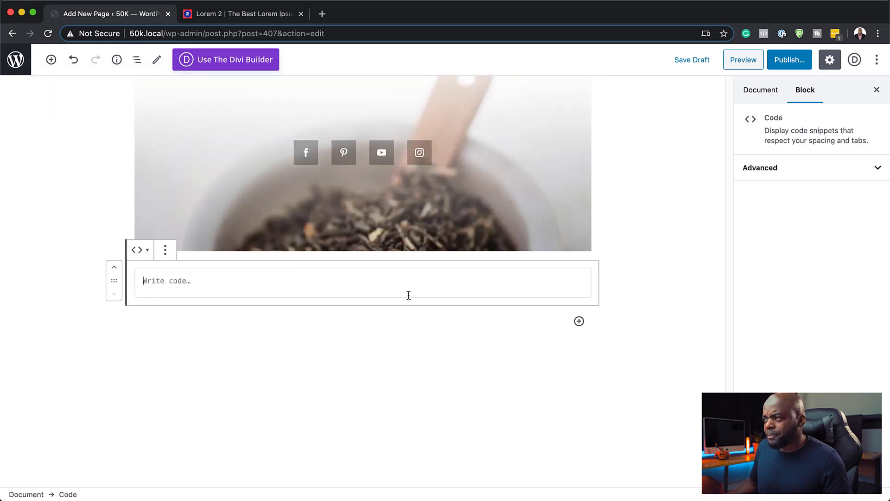
{"action": "scroll", "coordinate": [408, 294], "scroll_direction": "up", "scroll_amount": 15}
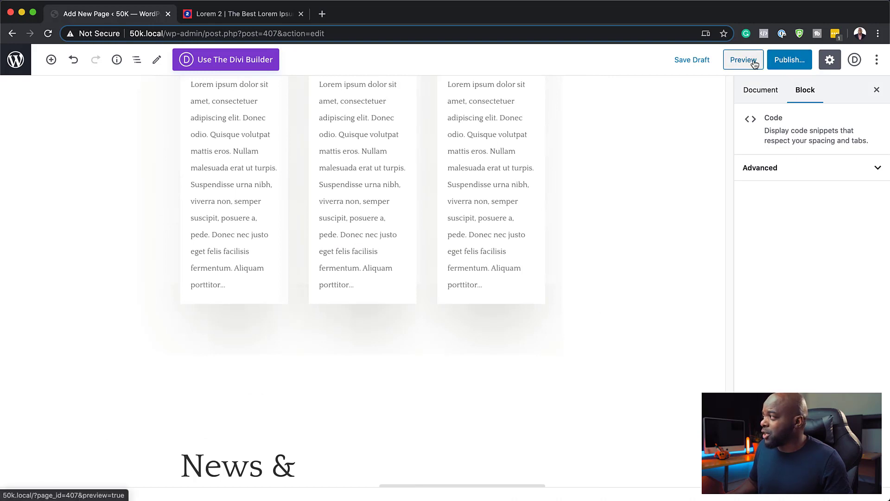
Publish Test 2 and view its live page showing the Tea Shop layout with a sidebar
{"action": "left_click", "coordinate": [788, 62]}
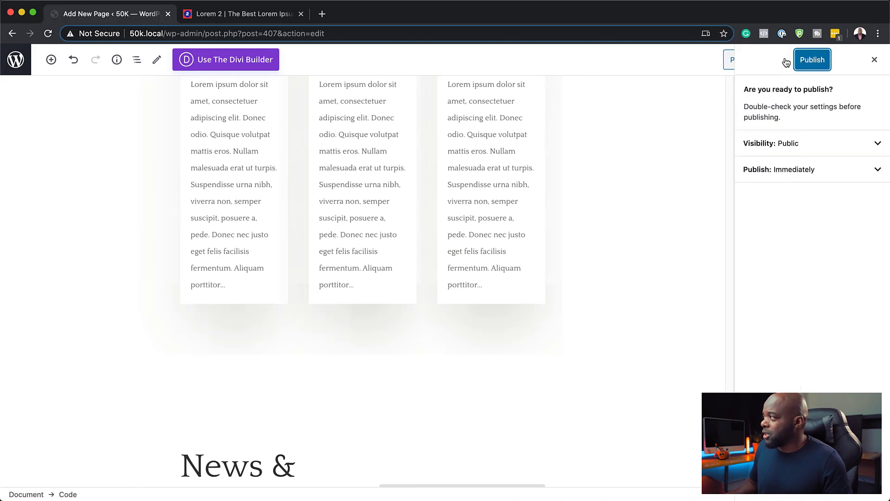
{"action": "left_click", "coordinate": [812, 60]}
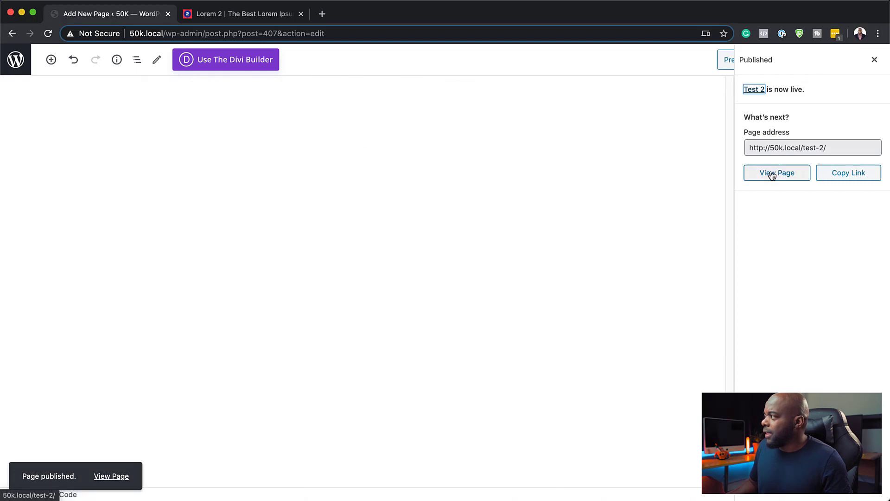
{"action": "left_click", "coordinate": [771, 174]}
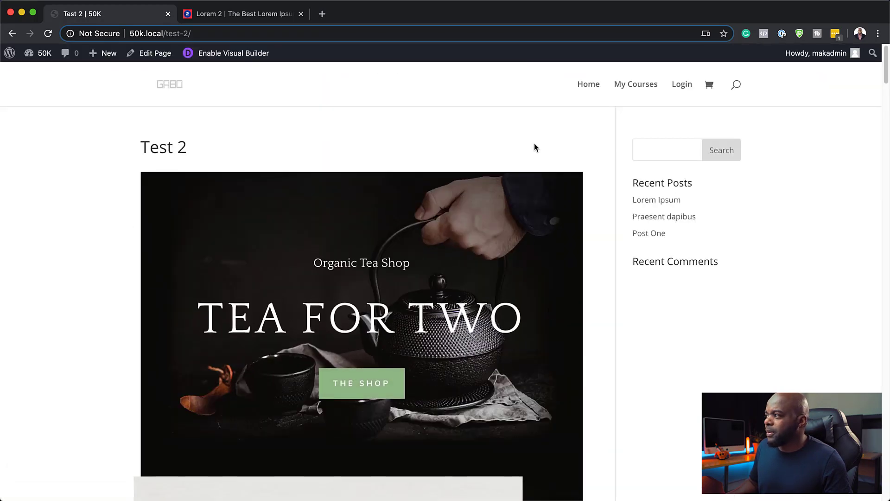
{"action": "scroll", "coordinate": [457, 301], "scroll_direction": "down", "scroll_amount": 5}
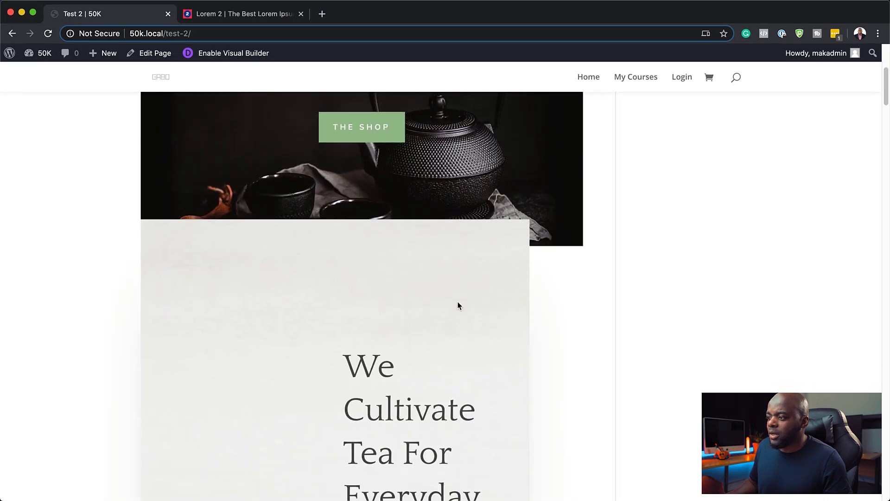
{"action": "scroll", "coordinate": [458, 302], "scroll_direction": "down", "scroll_amount": 15}
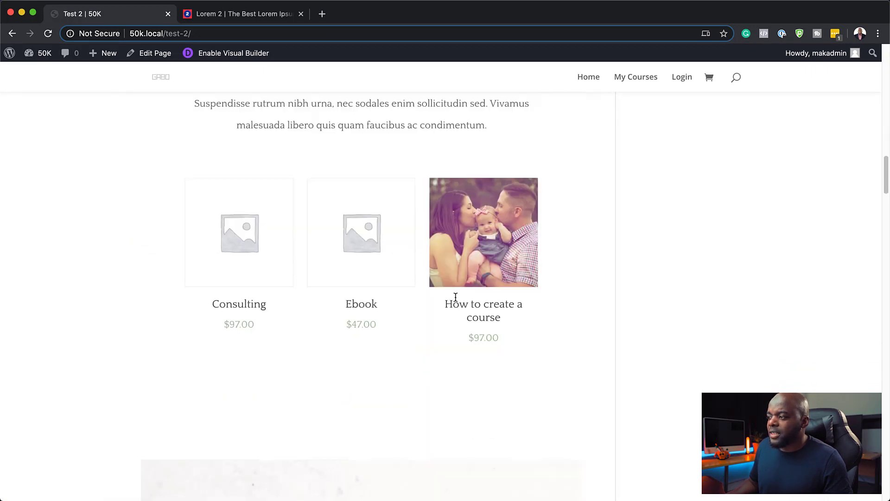
{"action": "scroll", "coordinate": [455, 296], "scroll_direction": "down", "scroll_amount": 8}
{"action": "scroll", "coordinate": [455, 299], "scroll_direction": "up", "scroll_amount": 10}
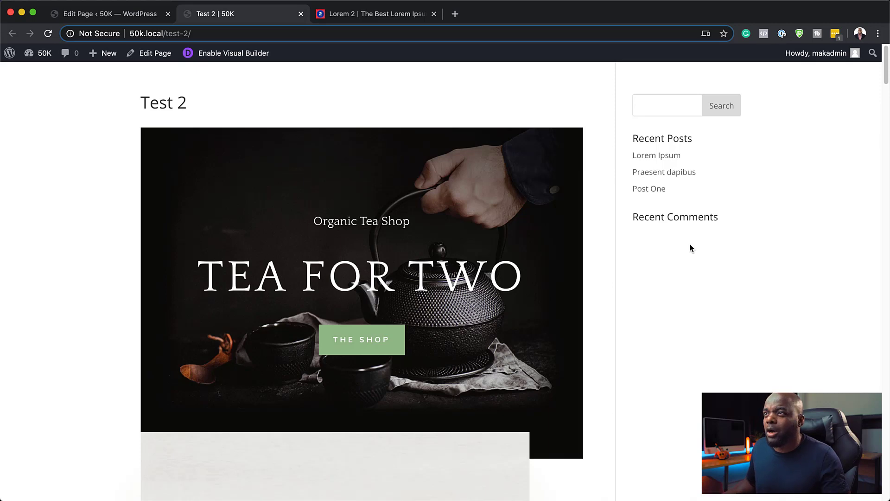
Set Test 2's Divi page layout to No Sidebar and update the page
{"action": "left_click", "coordinate": [138, 18]}
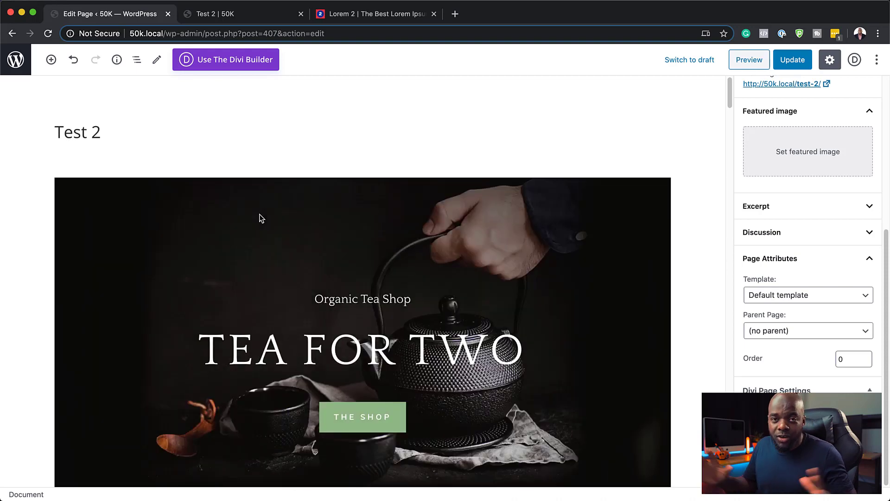
{"action": "left_click", "coordinate": [809, 64]}
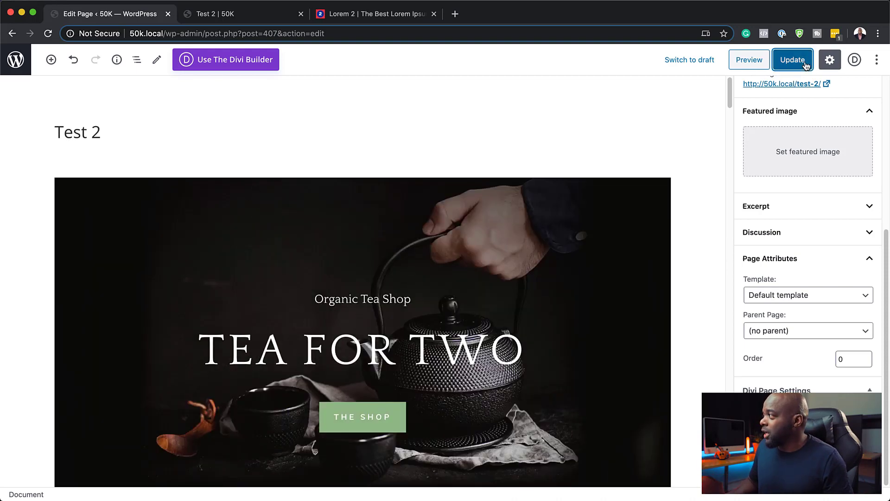
{"action": "left_click", "coordinate": [271, 15]}
Reload the live Test 2 page to check the full-width Tea Shop layout, then return to the editor
{"action": "left_click", "coordinate": [48, 33]}
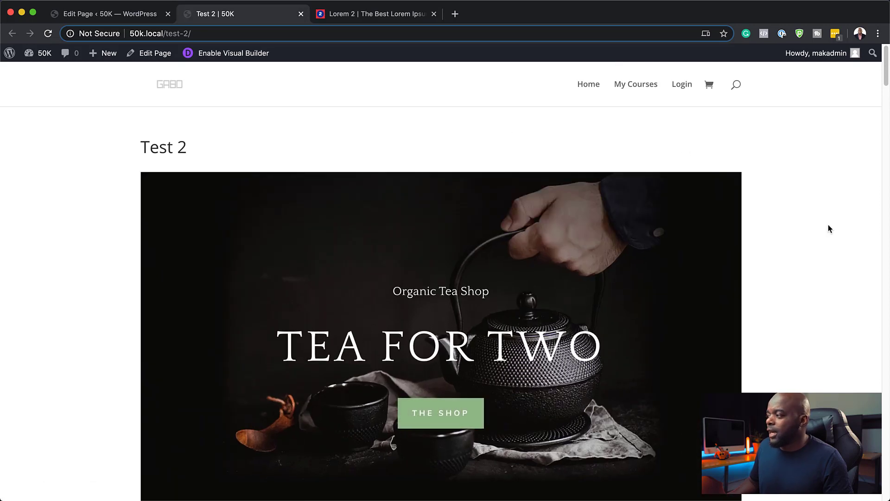
{"action": "scroll", "coordinate": [827, 224], "scroll_direction": "down", "scroll_amount": 10}
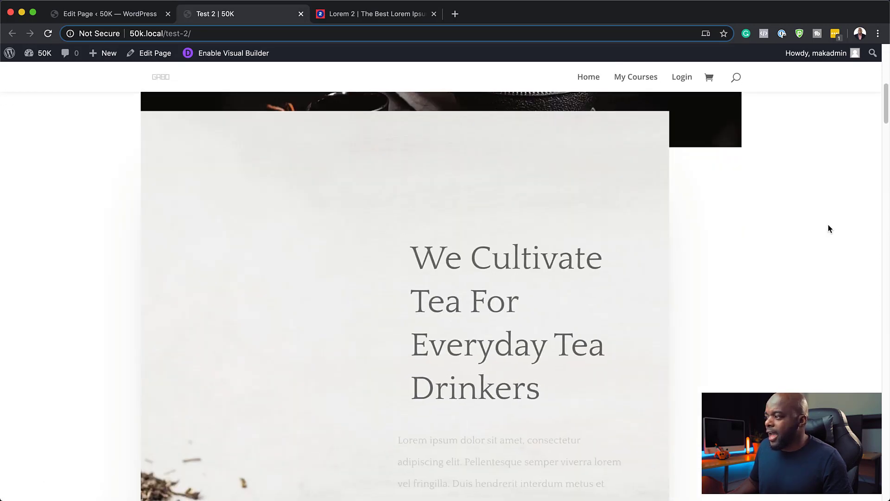
{"action": "scroll", "coordinate": [828, 229], "scroll_direction": "down", "scroll_amount": 10}
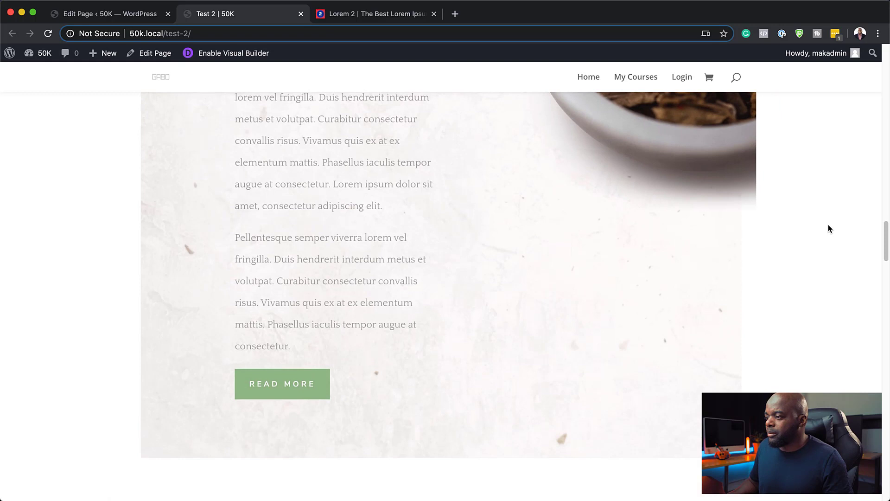
{"action": "scroll", "coordinate": [828, 228], "scroll_direction": "up", "scroll_amount": 20}
{"action": "left_click", "coordinate": [121, 19]}
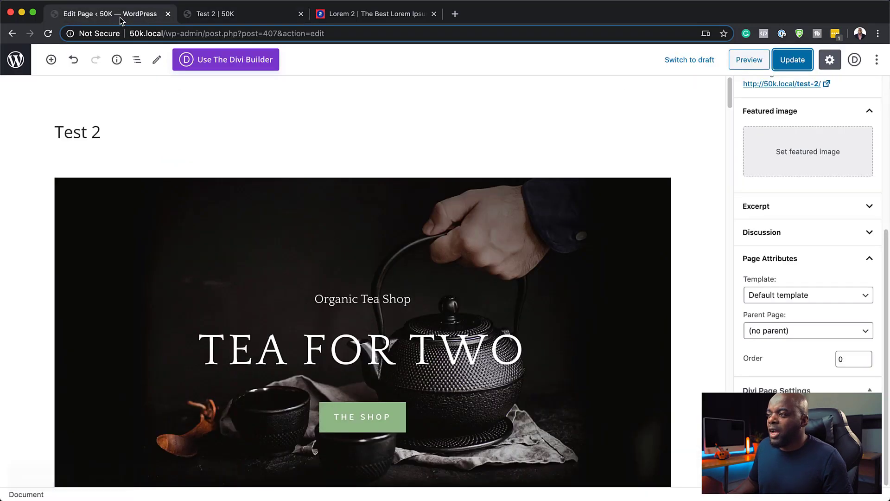